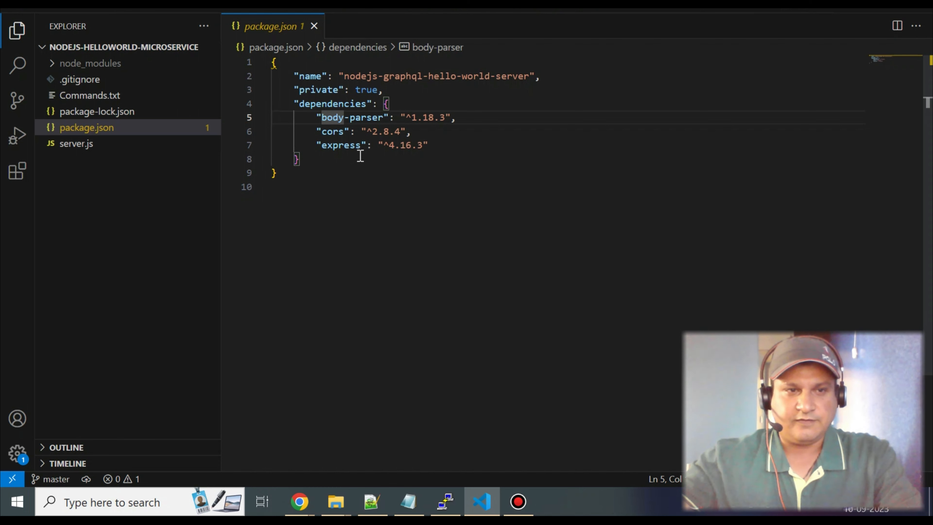
Open server.js and examine its default port, Express app, body-parser and CORS middleware, routes and listen call.
click(84, 149)
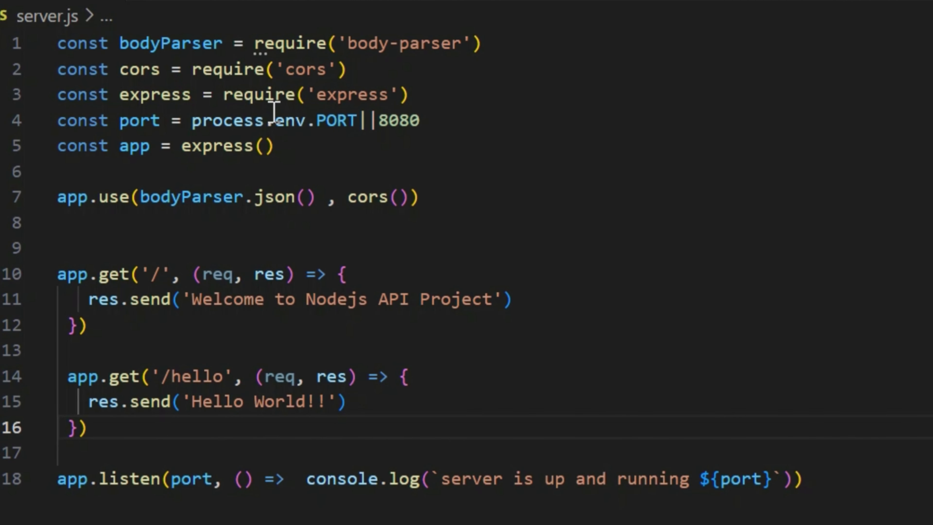
double_click(382, 121)
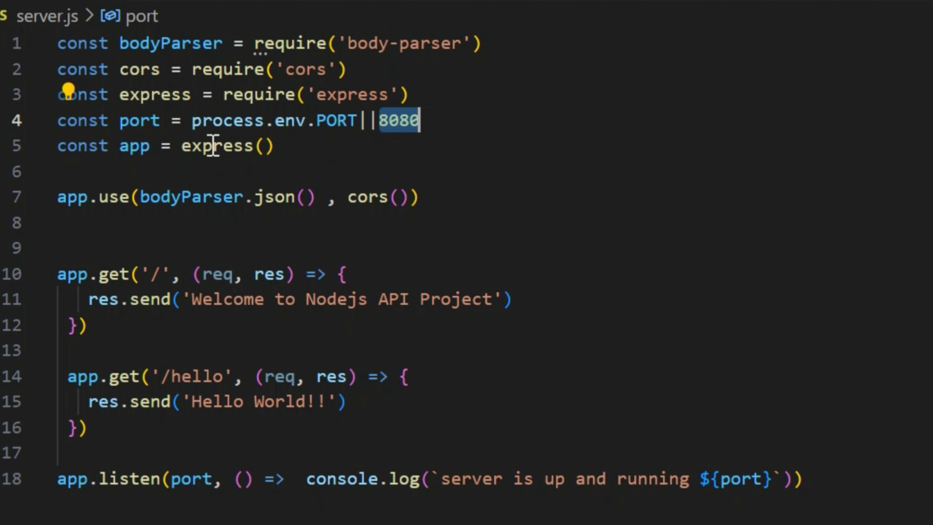
click(143, 148)
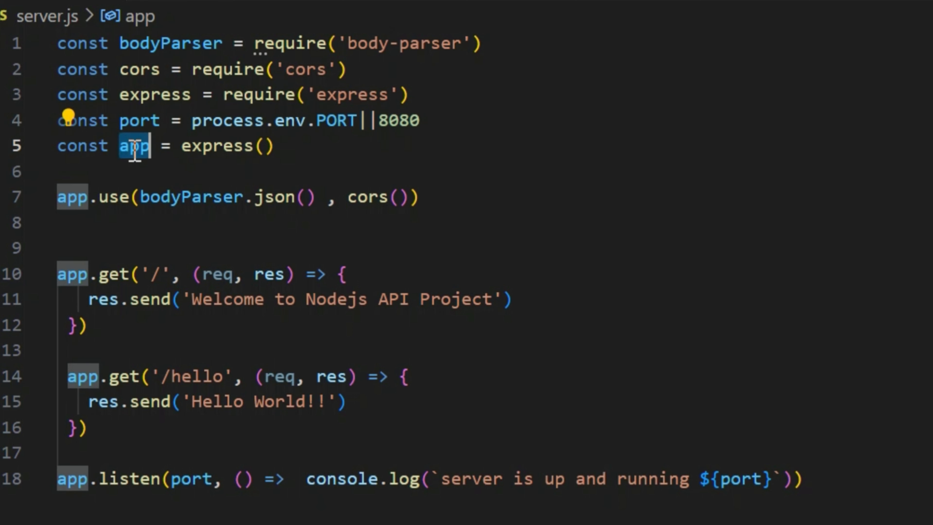
click(202, 146)
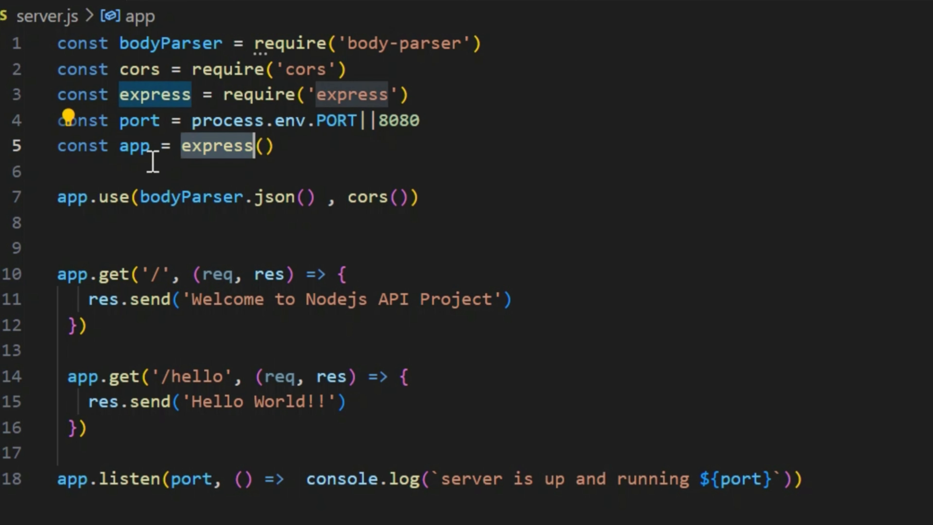
click(76, 197)
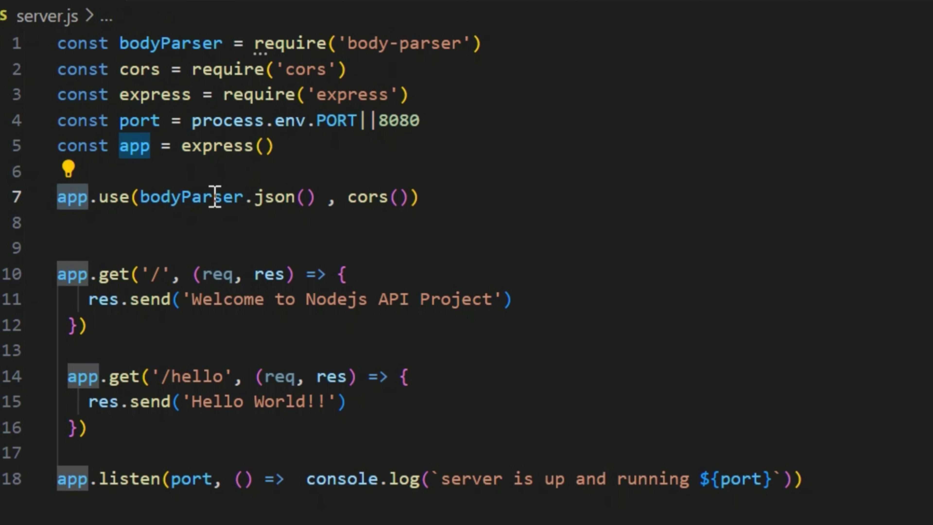
click(202, 194)
double_click(354, 194)
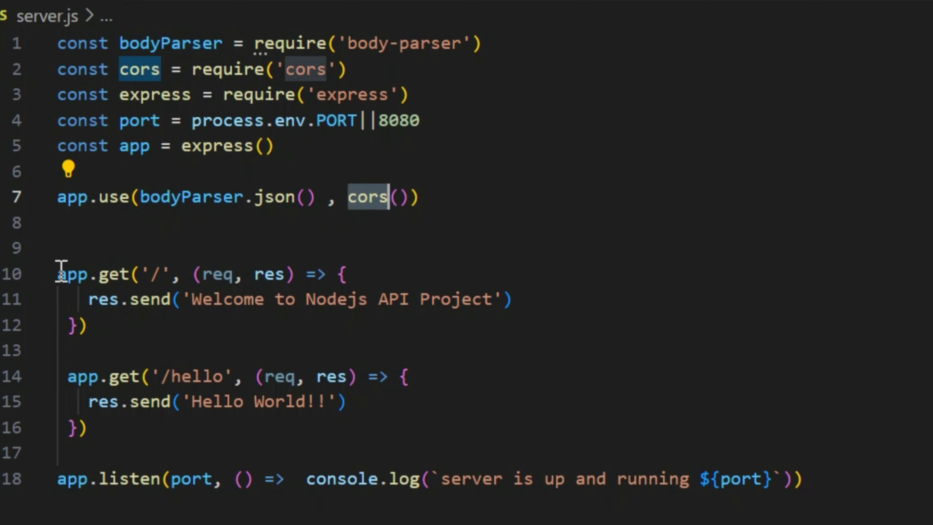
mouse_move(59, 272)
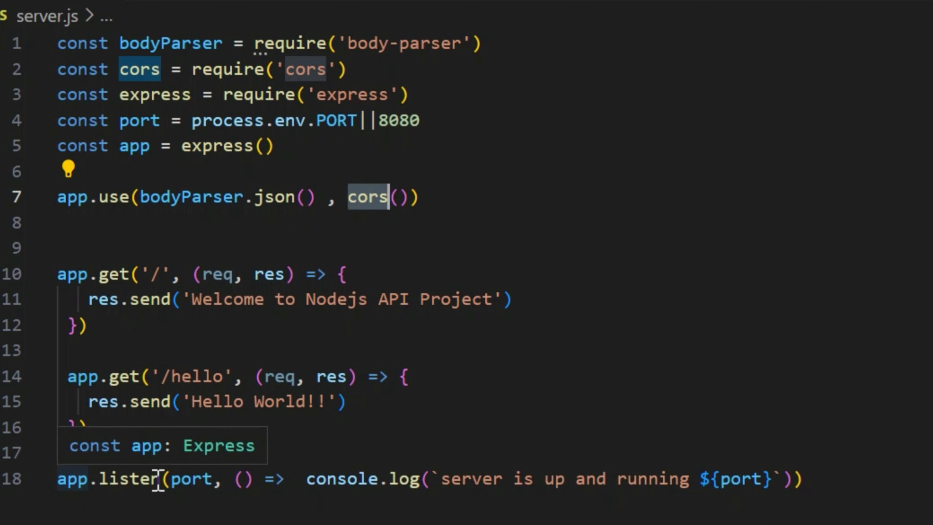
double_click(191, 479)
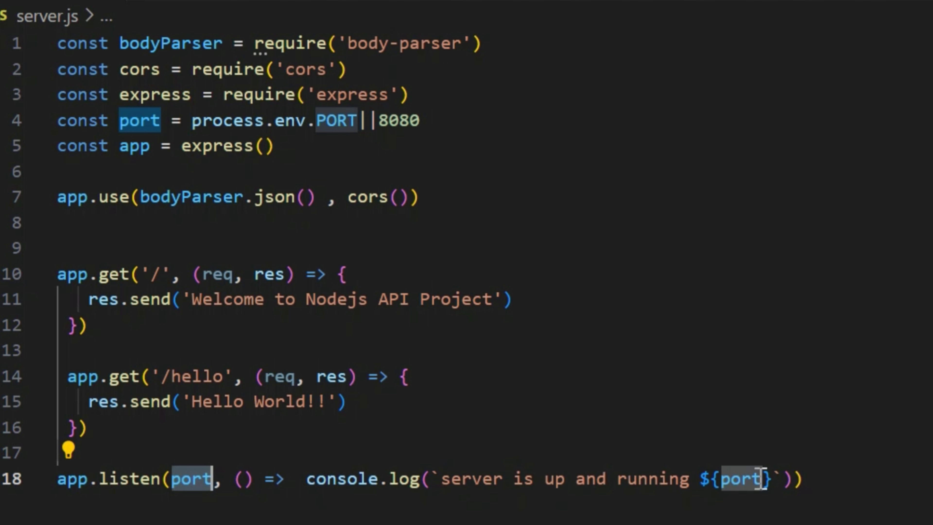
mouse_move(761, 477)
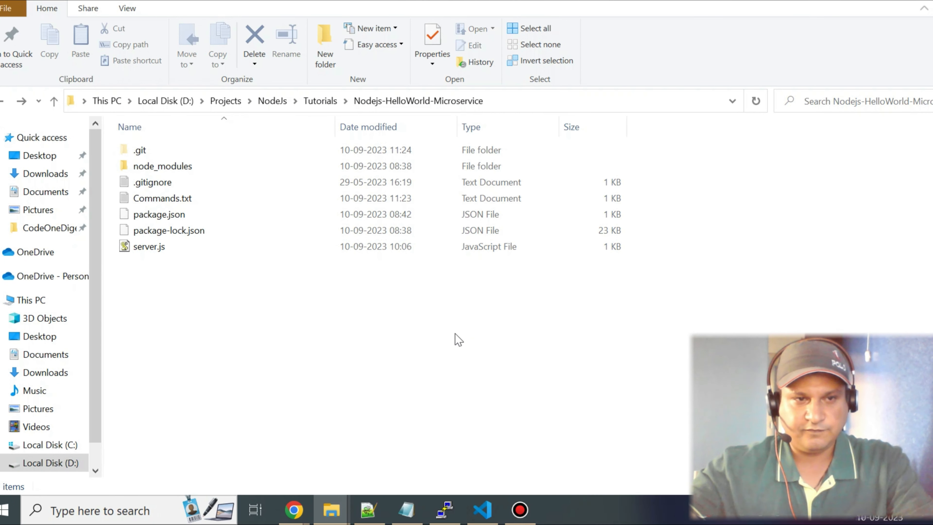
Open a command prompt in the Nodejs-HelloWorld-Microservice folder and start the server with node server.js.
click(586, 108)
text(cmd)
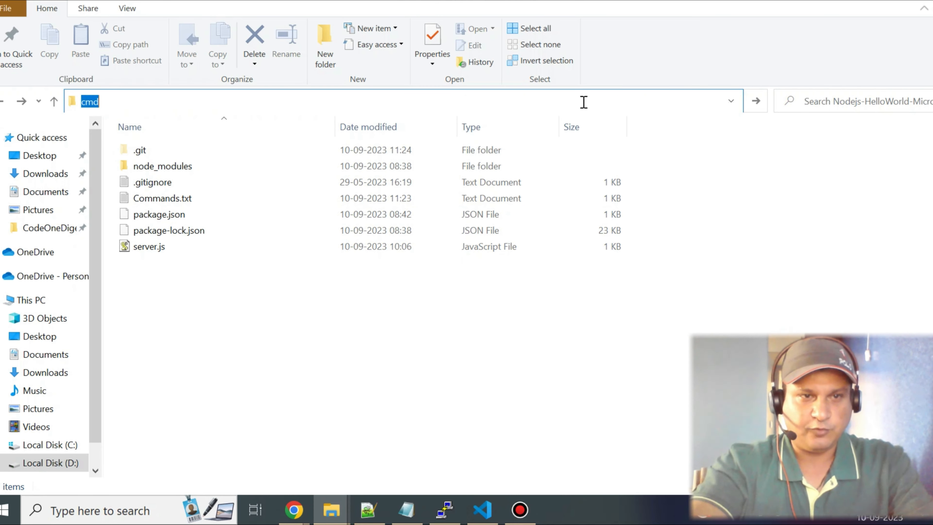
key(Return)
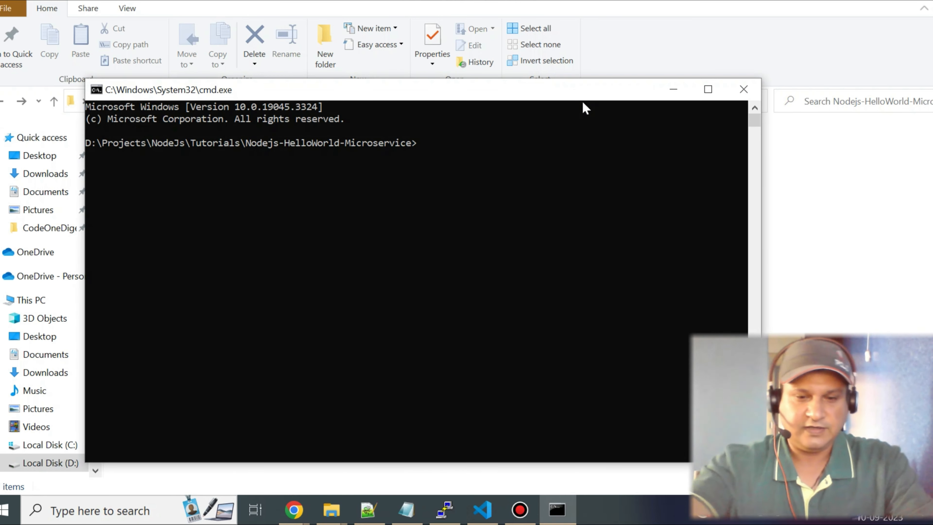
text(node server.js)
key(Return)
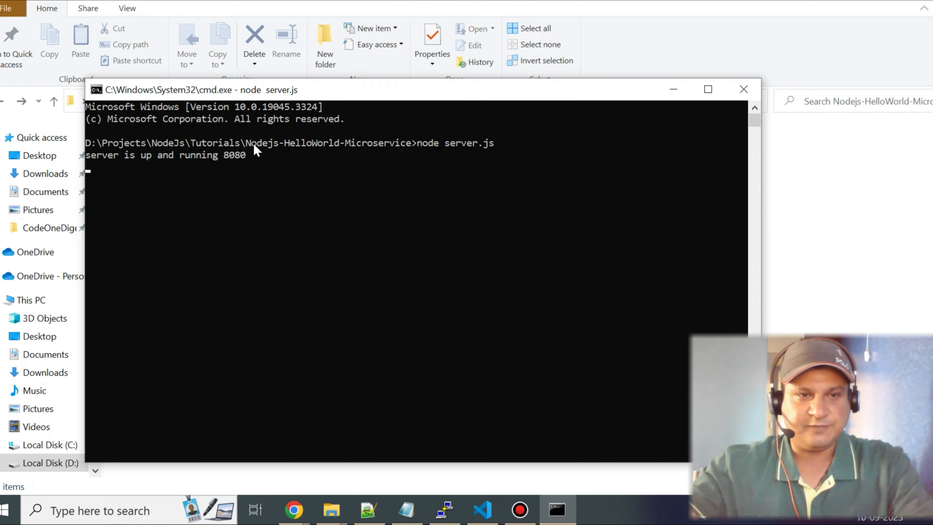
mouse_move(293, 515)
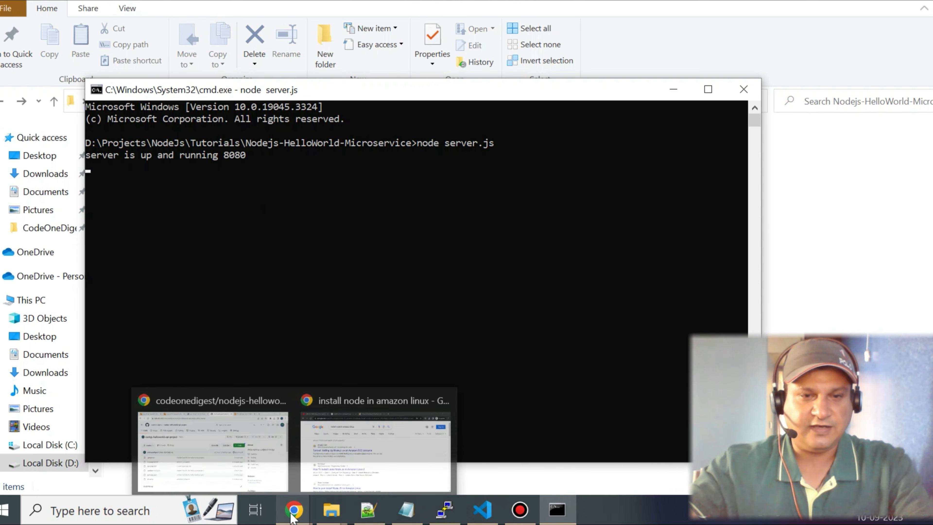
click(264, 482)
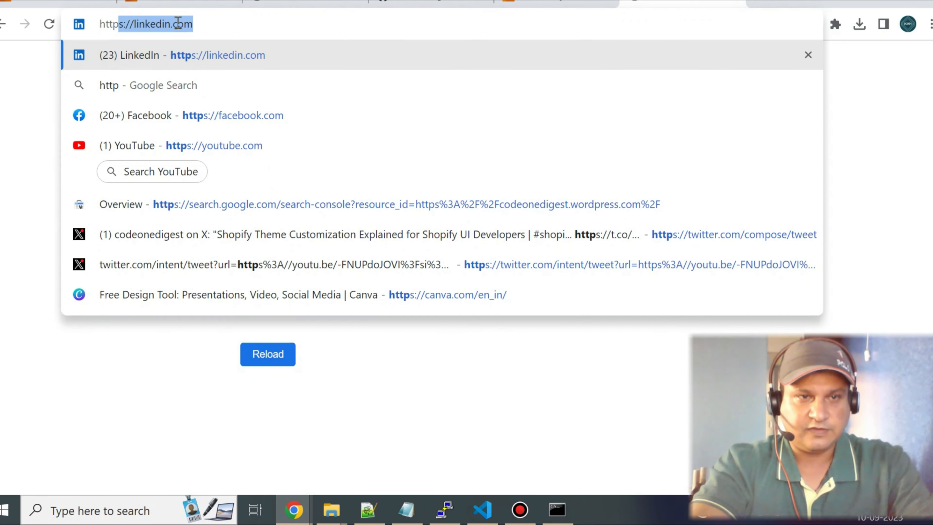
text(://localh)
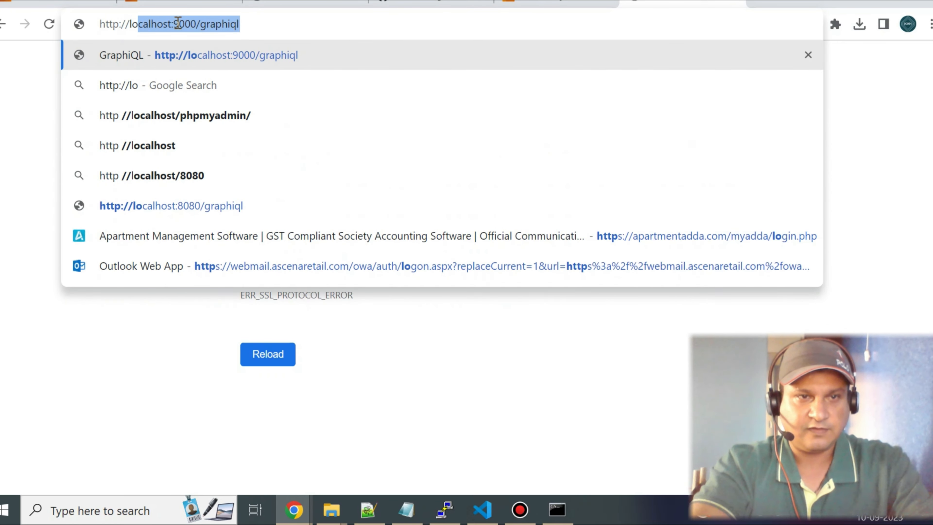
text(ost:8080)
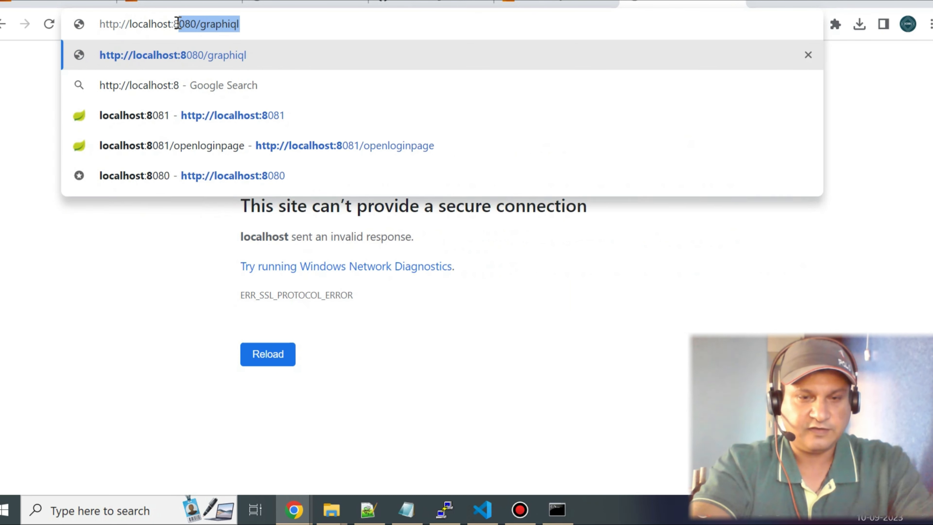
text(/)
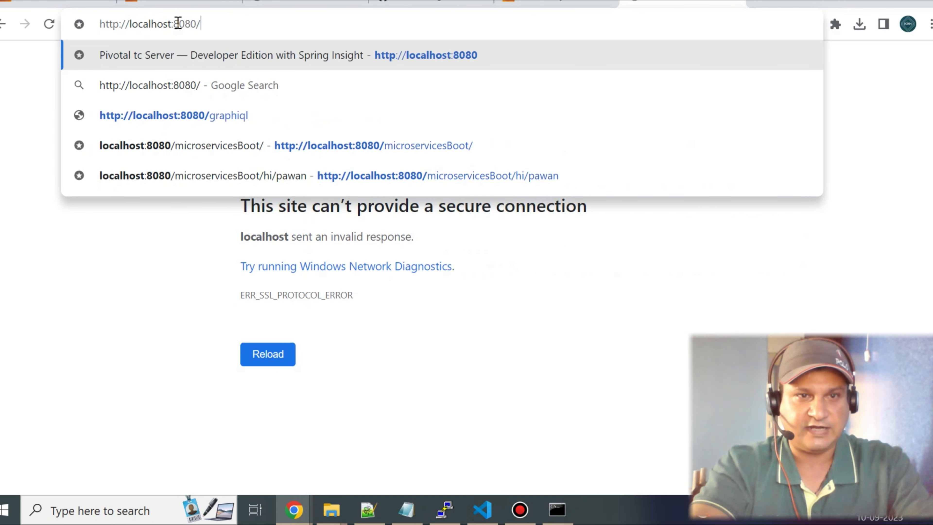
key(Return)
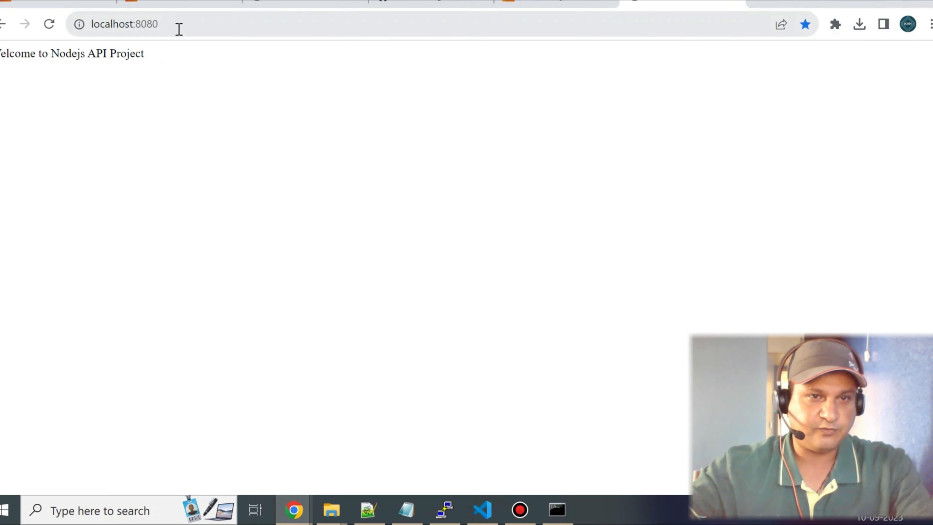
Load localhost:8080/hello to test the API's hello endpoint.
click(187, 26)
click(188, 25)
text(/)
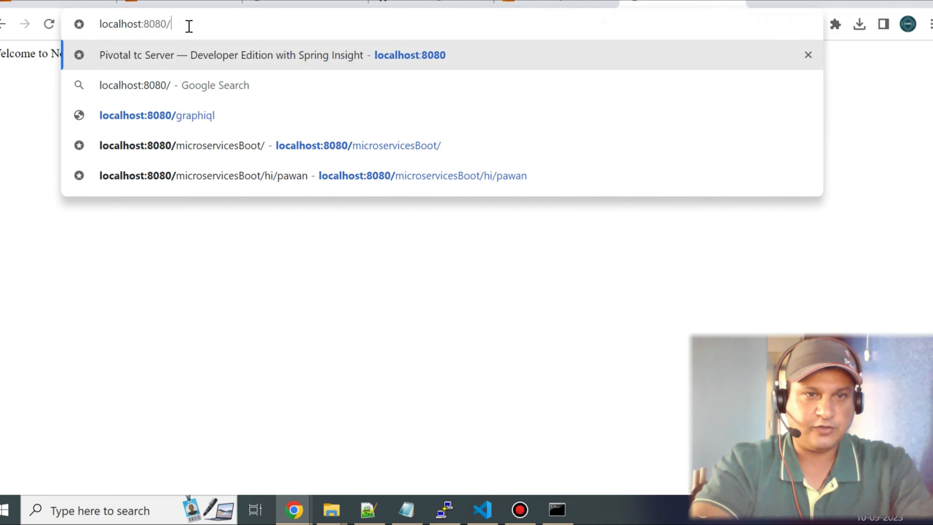
text(hello)
key(Return)
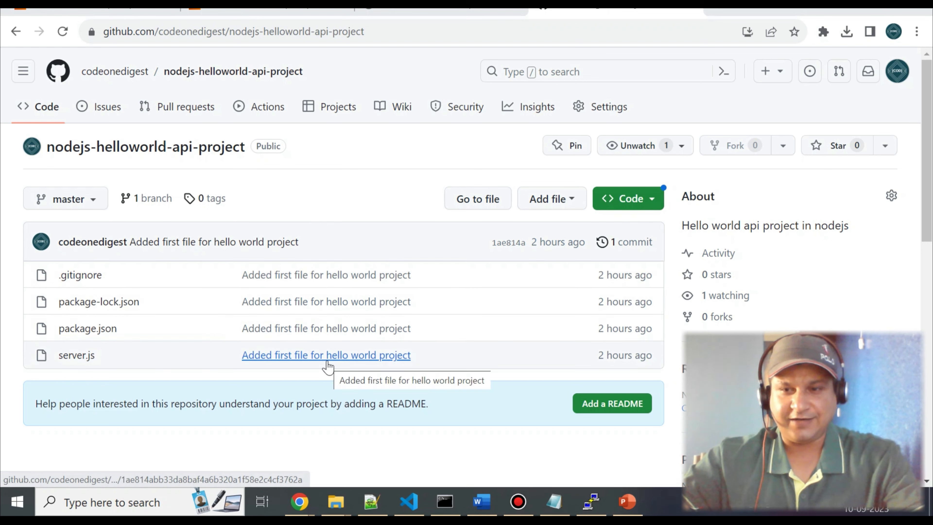
View the HTTPS clone options of the nodejs-helloworld-api-project repository on GitHub, and close them again.
click(654, 200)
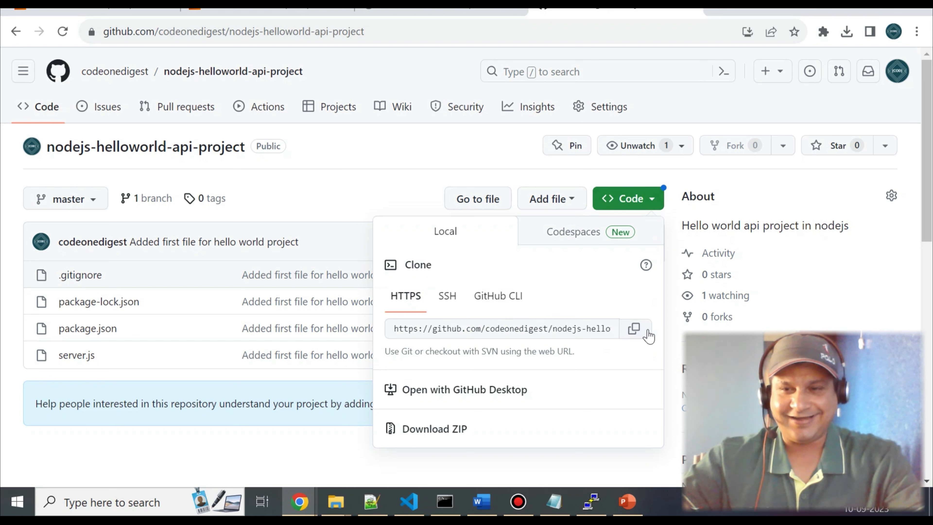
click(388, 203)
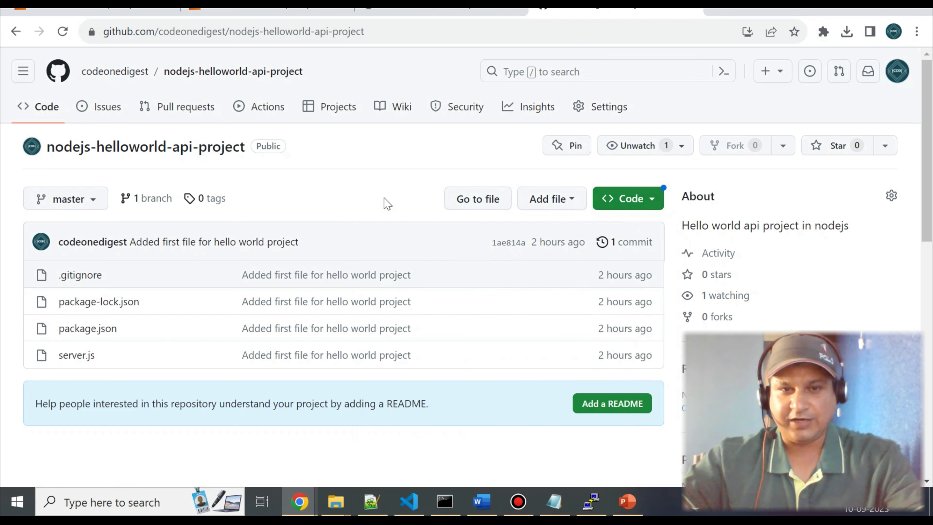
click(653, 206)
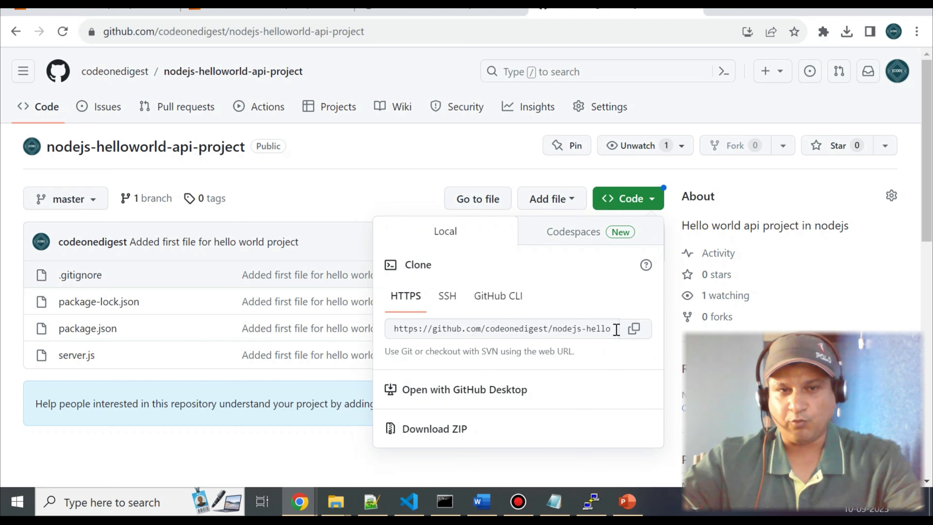
click(343, 192)
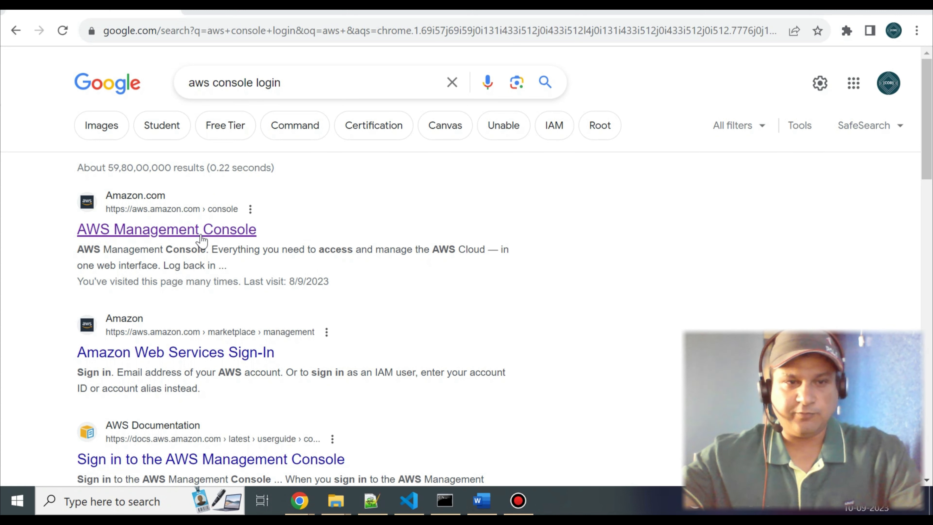
Open the AWS Management Console page from the search results and sign in as root user with the account e-mail and password.
click(192, 228)
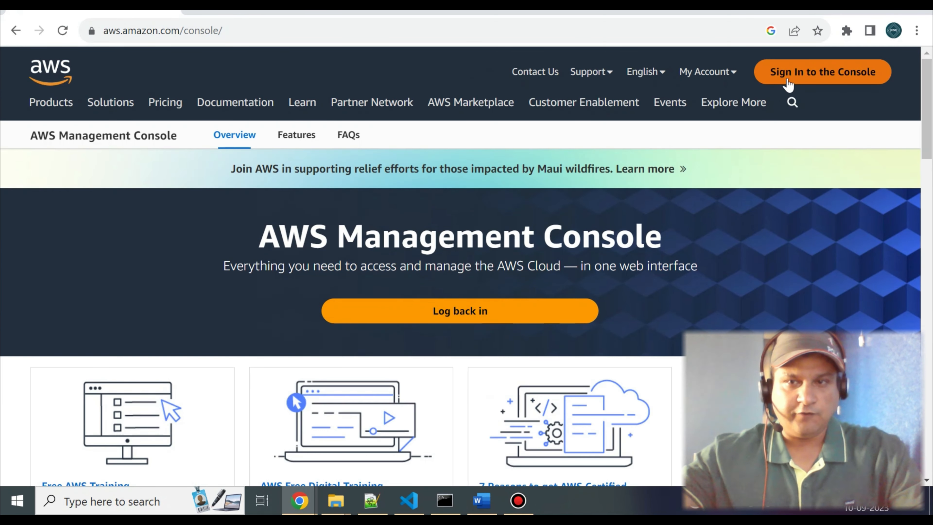
click(736, 78)
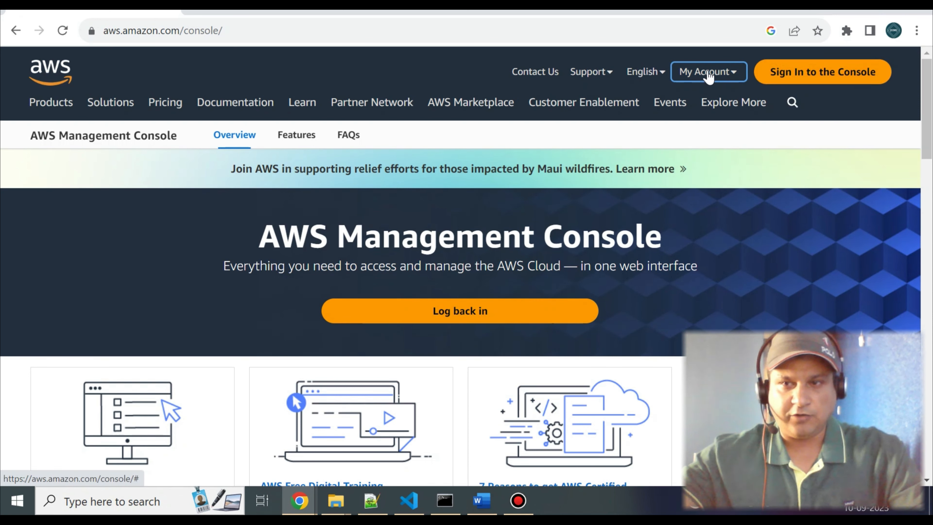
click(825, 77)
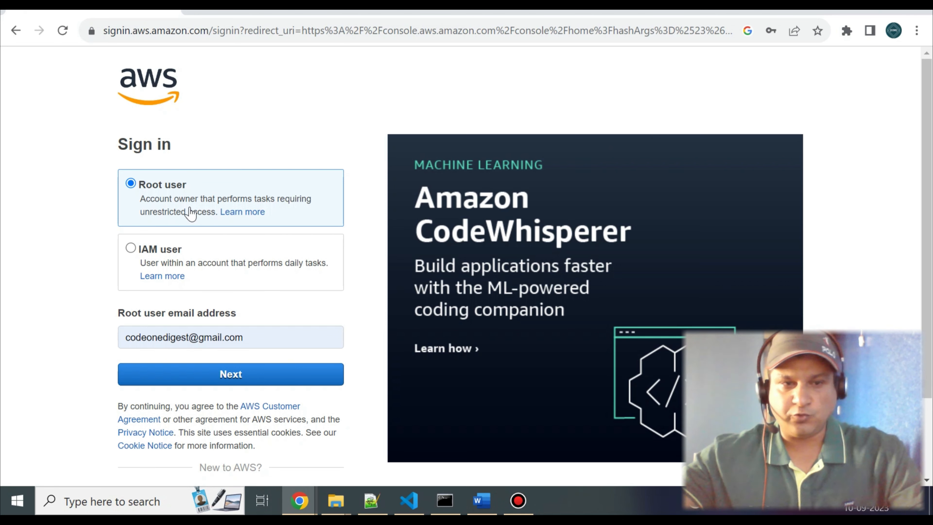
click(267, 379)
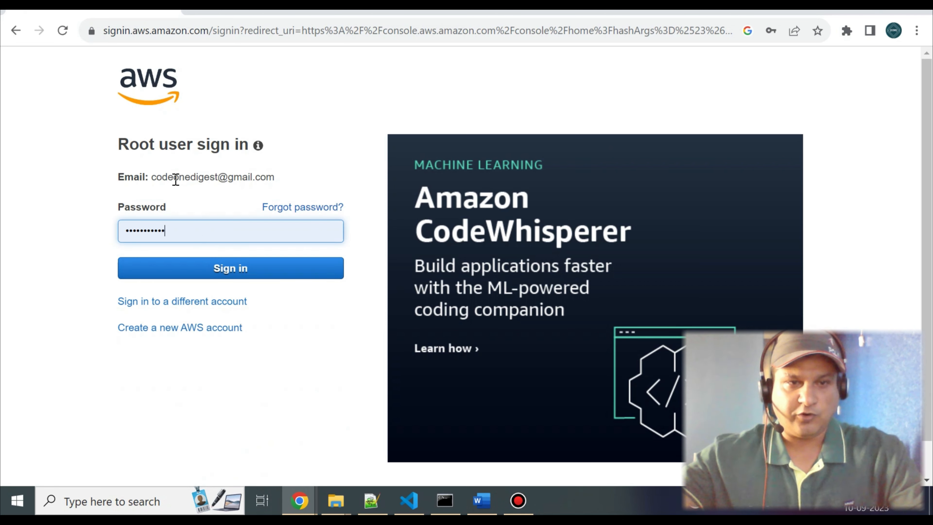
click(206, 265)
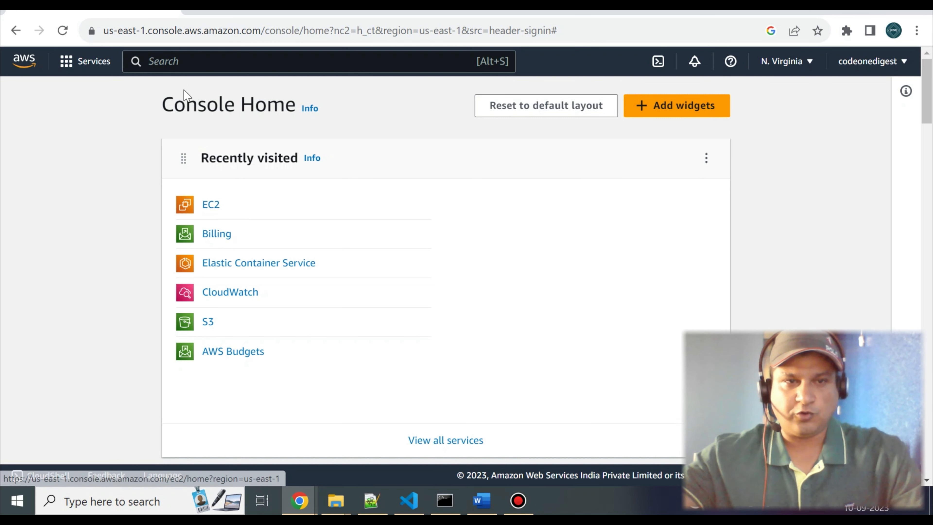
Search the AWS console for EC2 and open the EC2 service.
click(188, 59)
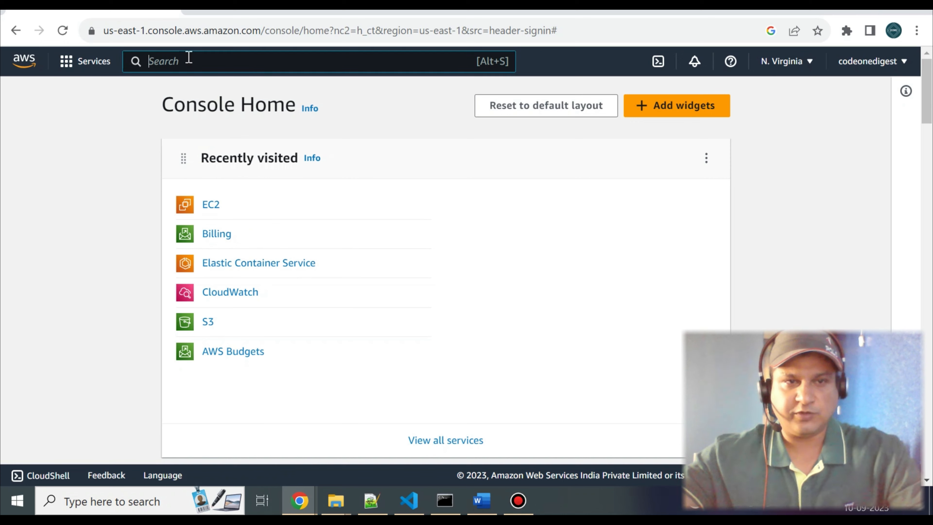
text(EC2)
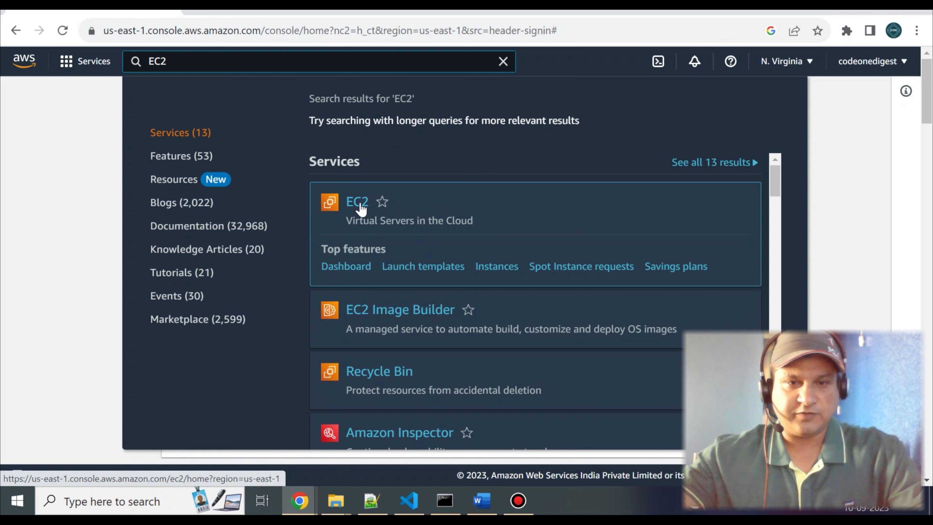
click(361, 208)
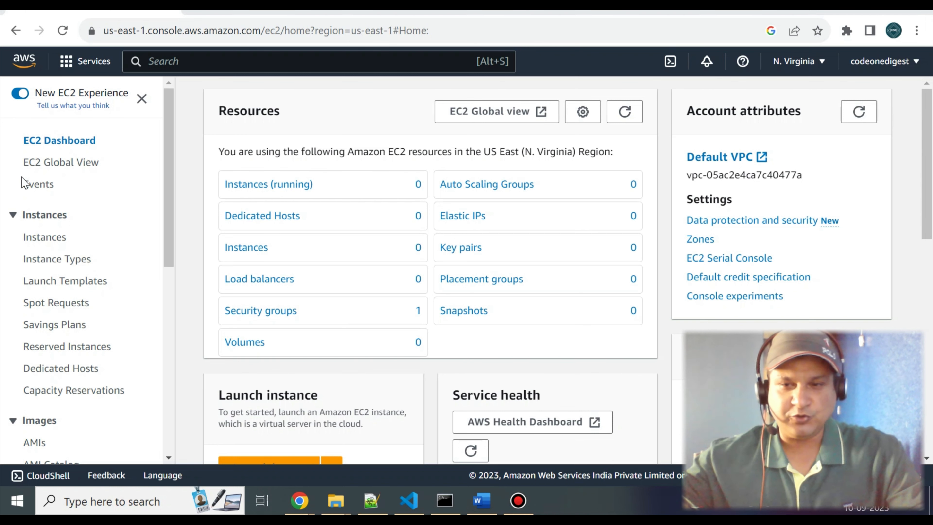
Start launching a new instance from the EC2 instances list and name it Nodejs Api Demo EC2 Server.
click(45, 238)
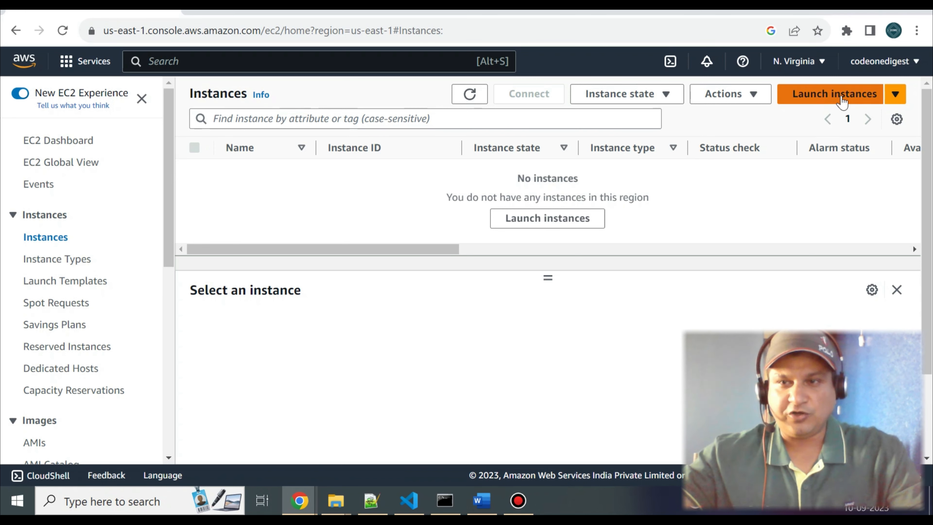
click(843, 95)
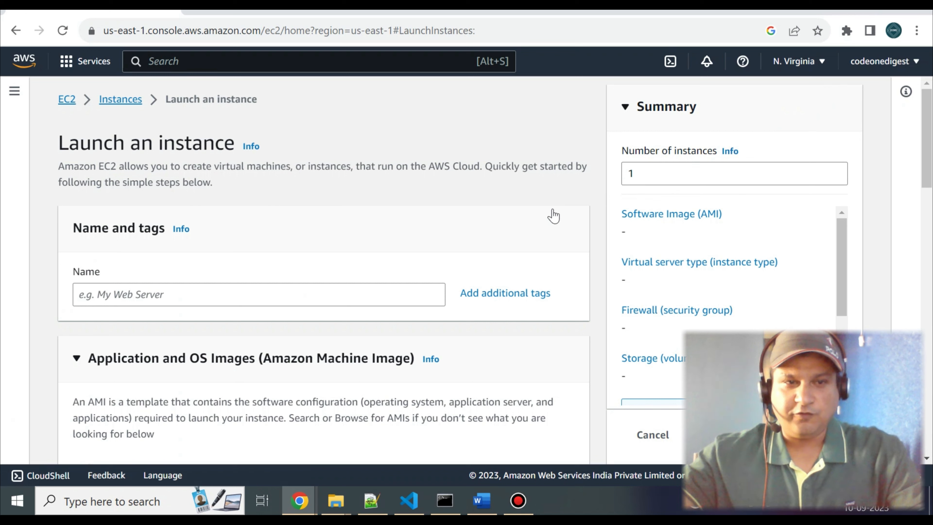
scroll(550, 215, down, 2)
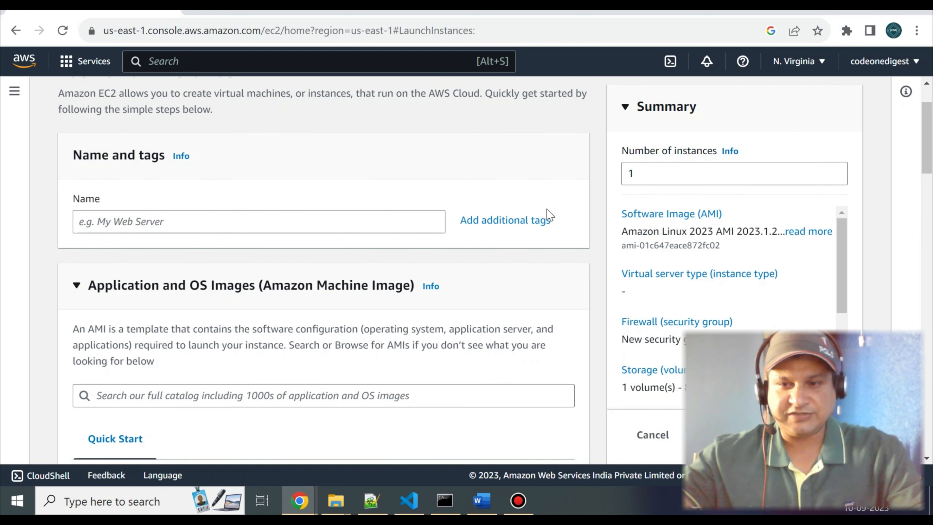
click(203, 222)
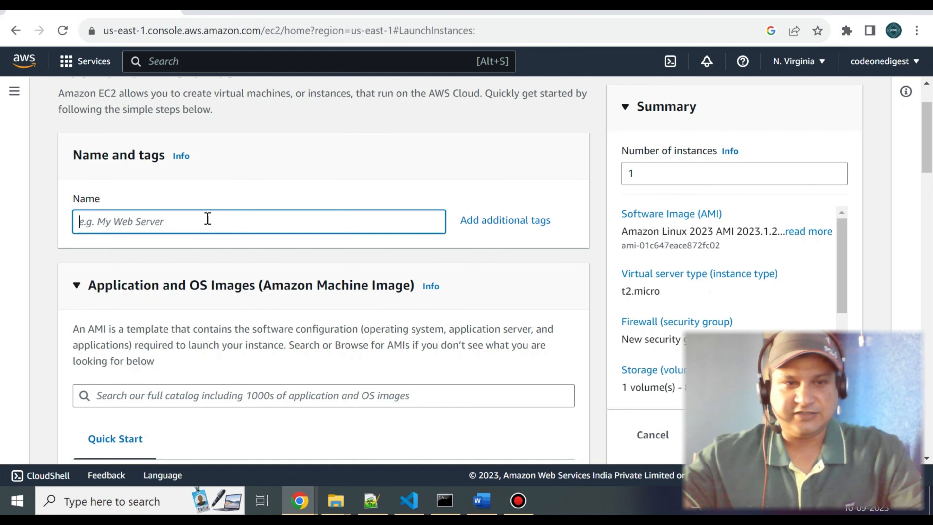
scroll(208, 218, down, 2)
text(Nodejs Api Demo EC2 Server)
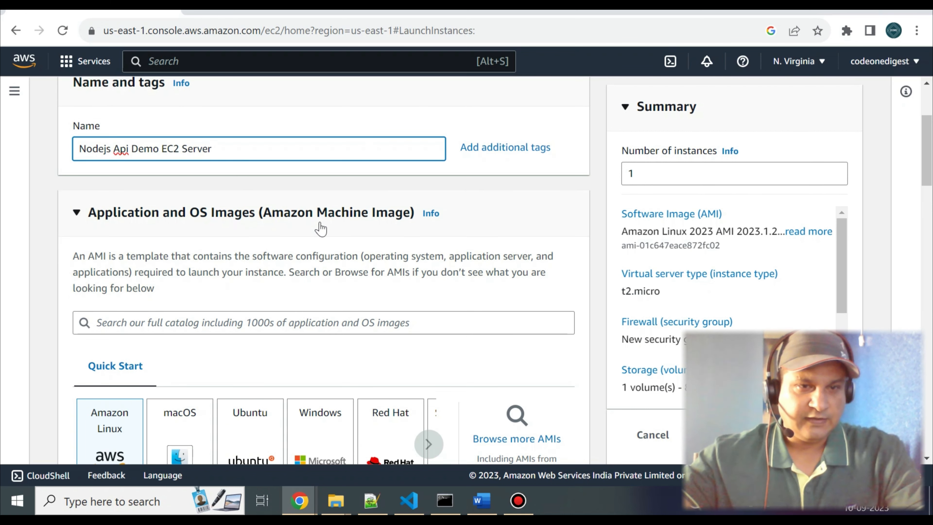
Review the Amazon Linux 2023 AMI settings, compare the available instance types and choose t2.micro.
scroll(321, 228, down, 2)
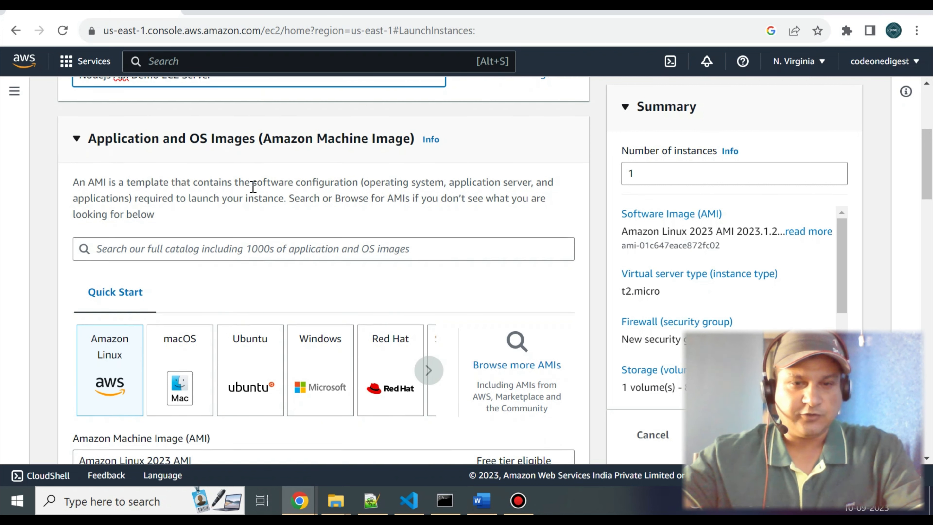
scroll(252, 188, down, 2)
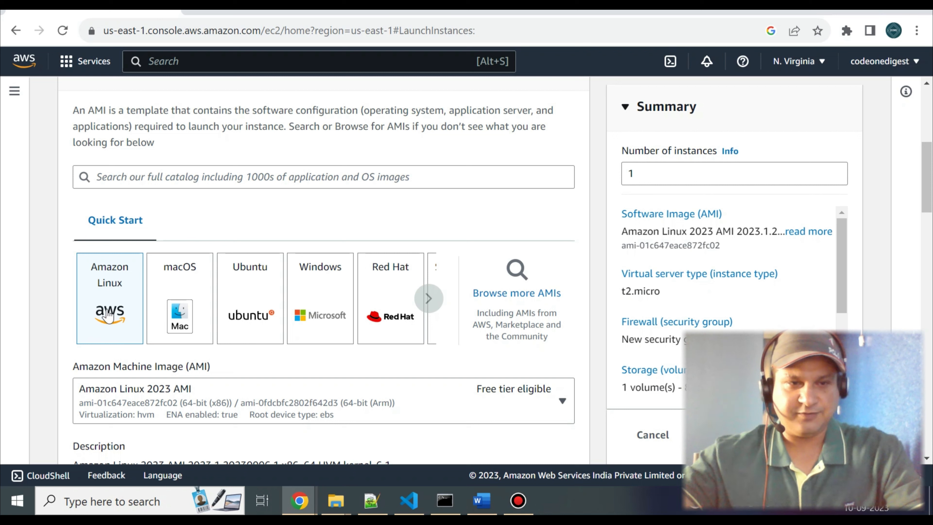
scroll(110, 298, down, 5)
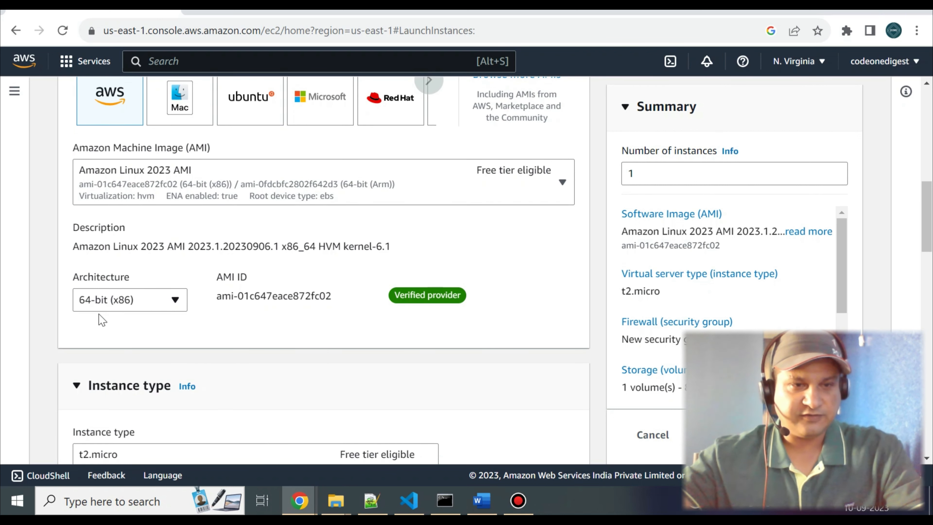
scroll(130, 298, down, 5)
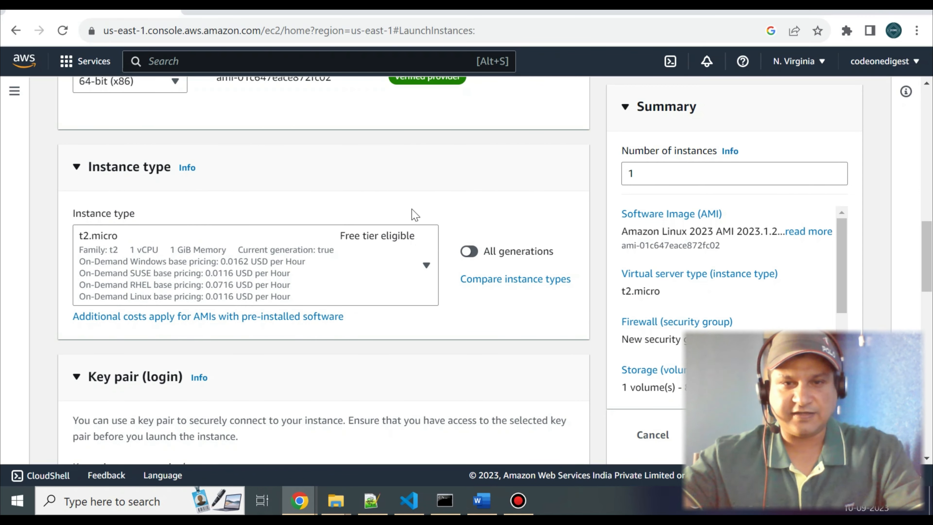
scroll(414, 215, down, 2)
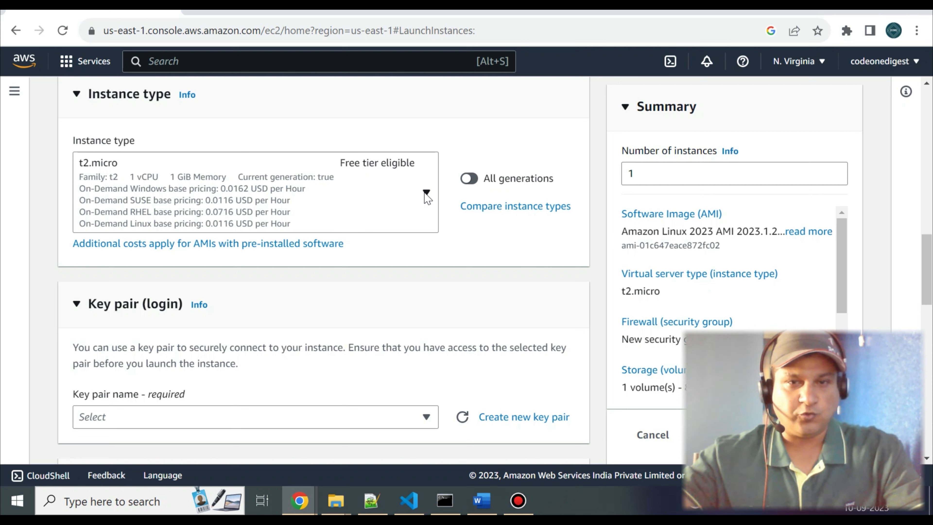
click(434, 187)
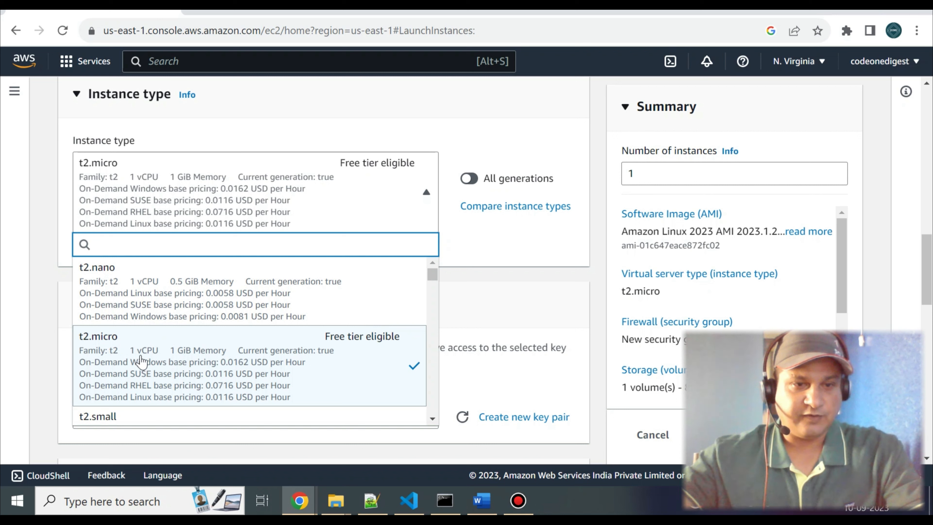
scroll(198, 364, down, 2)
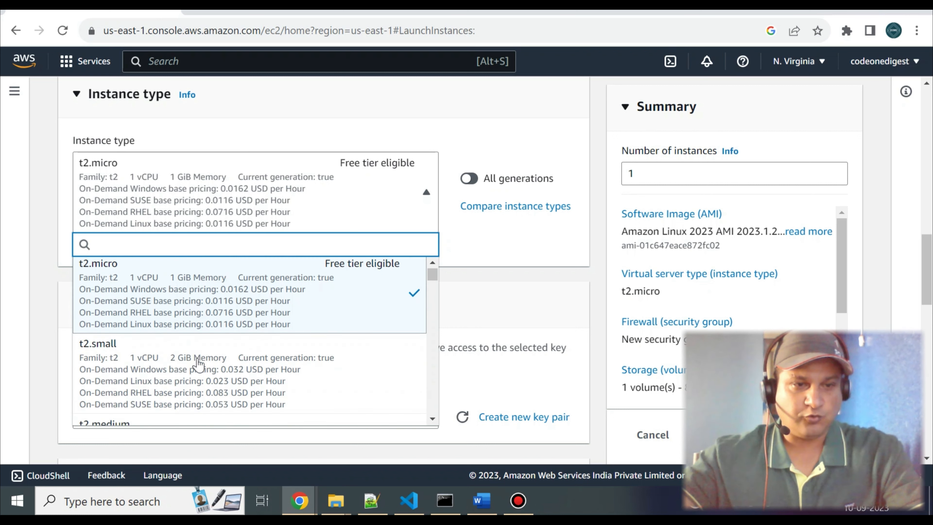
scroll(92, 358, down, 3)
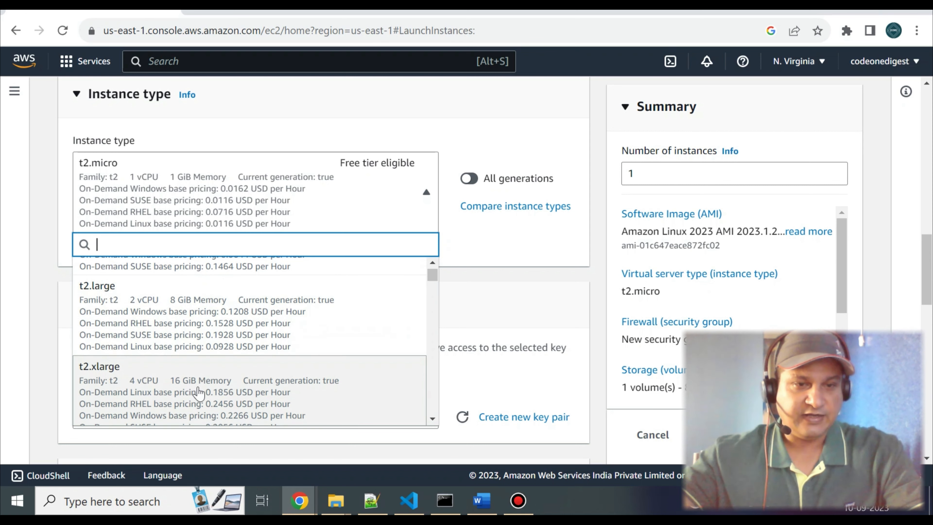
scroll(314, 237, up, 4)
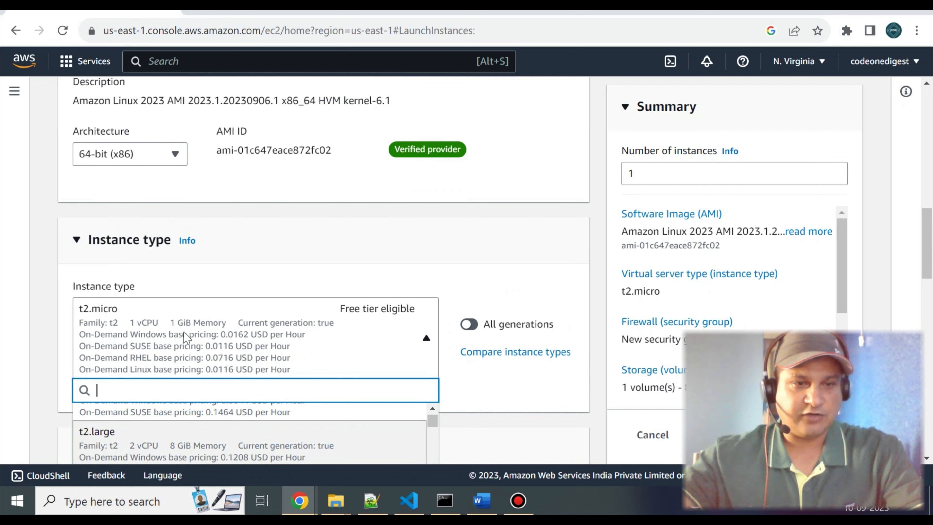
scroll(183, 332, down, 2)
click(134, 263)
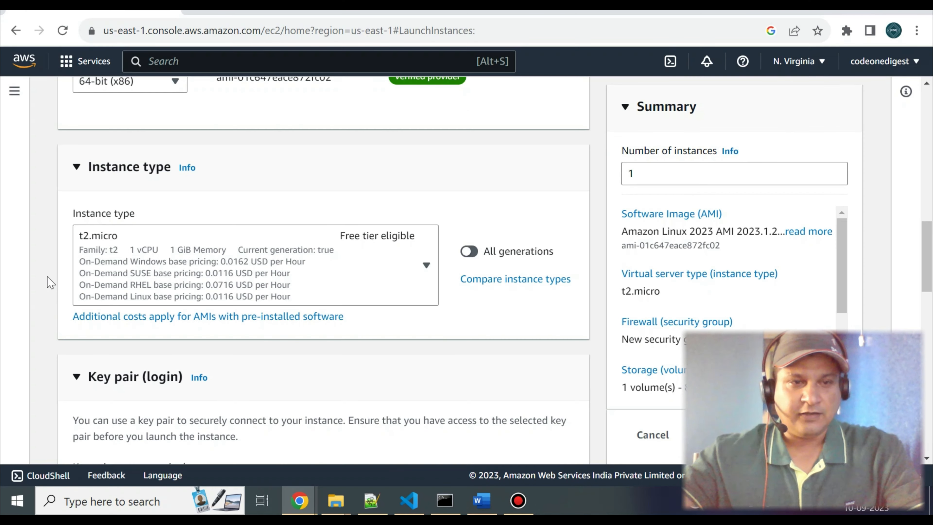
View the existing key pair choices for logging in to the instance.
scroll(46, 279, down, 4)
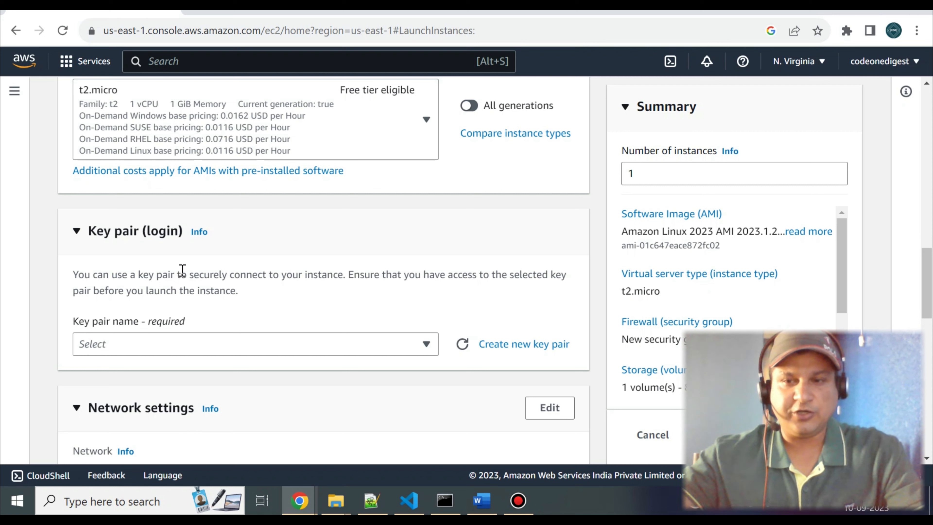
click(128, 344)
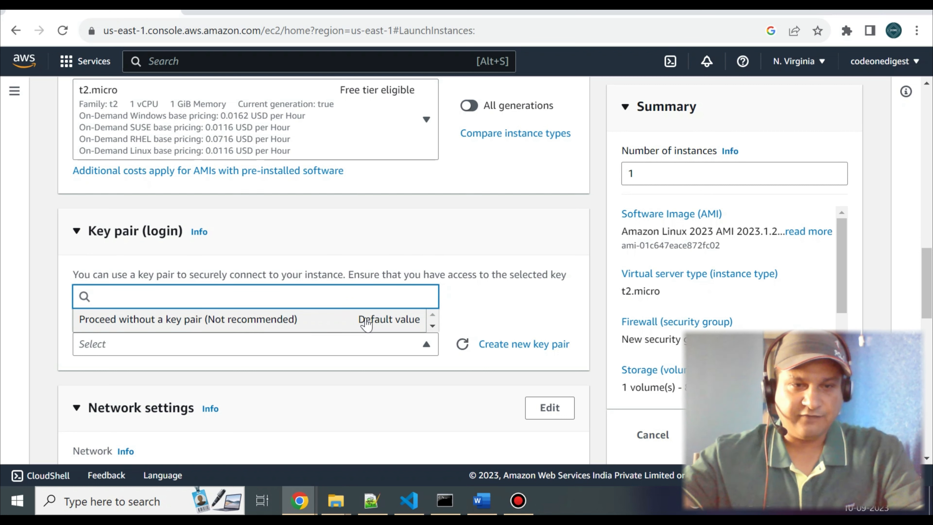
click(497, 254)
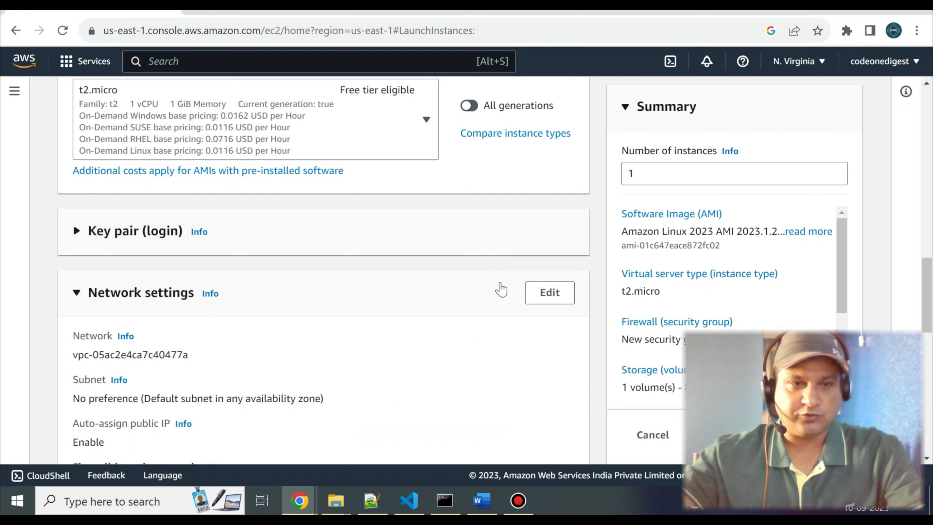
click(73, 252)
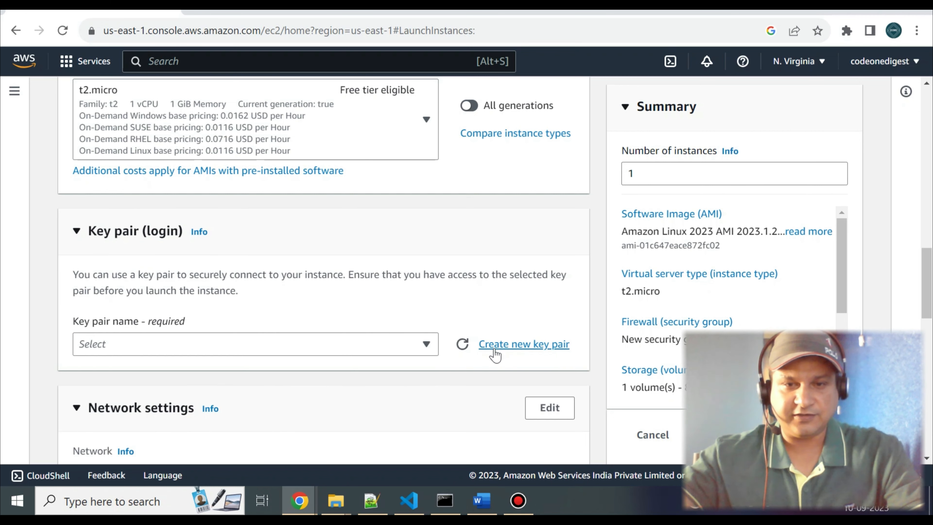
Start a new key pair for the instance login and name it codeonedigestkeypair.
click(509, 348)
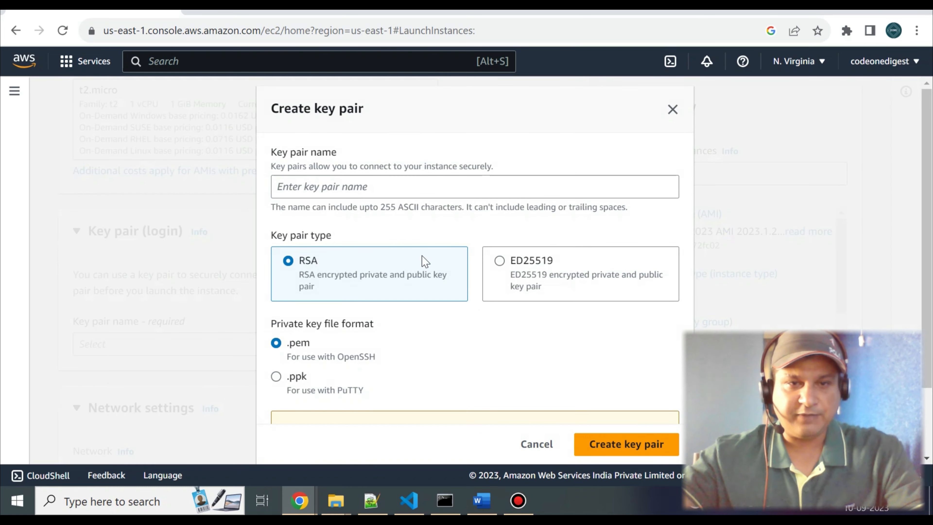
click(333, 190)
text(codeoned)
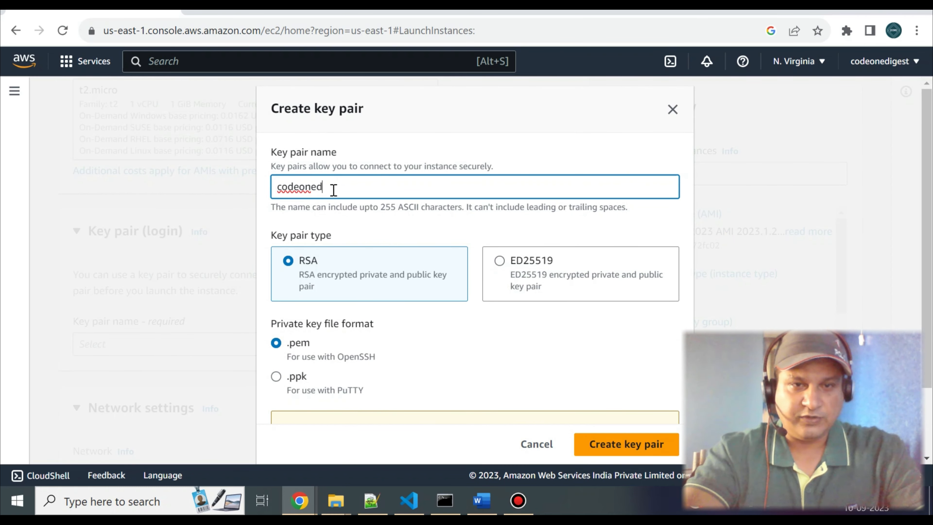
text(igestkeypair)
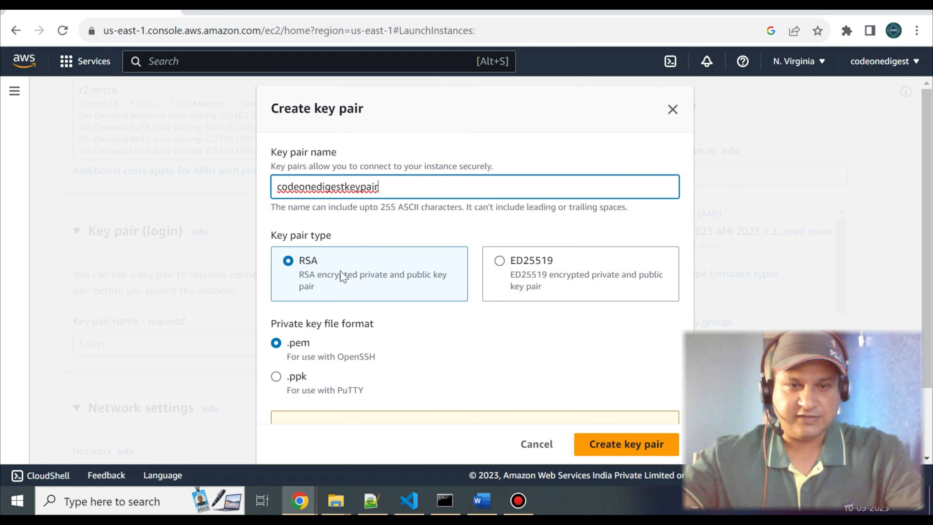
Choose the .ppk private key file format for PuTTY and create the RSA key pair.
scroll(345, 276, down, 3)
click(334, 301)
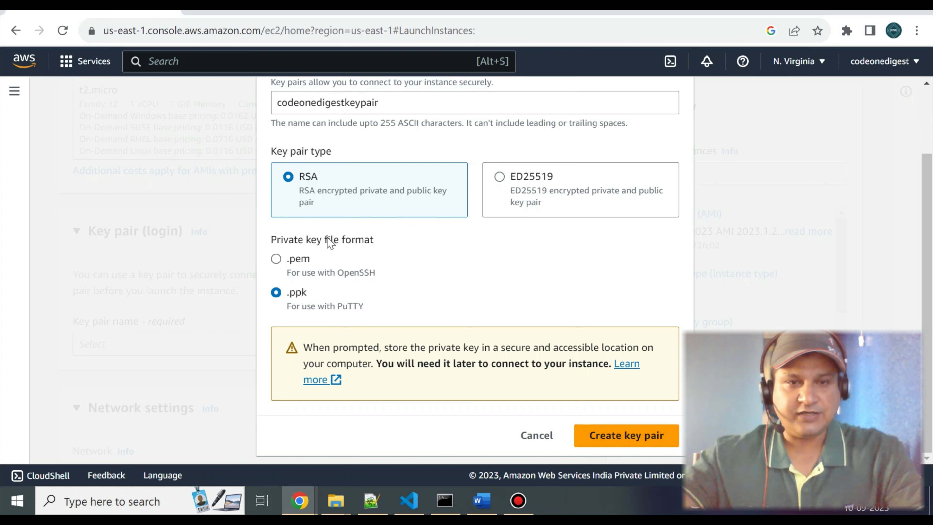
scroll(353, 260, up, 2)
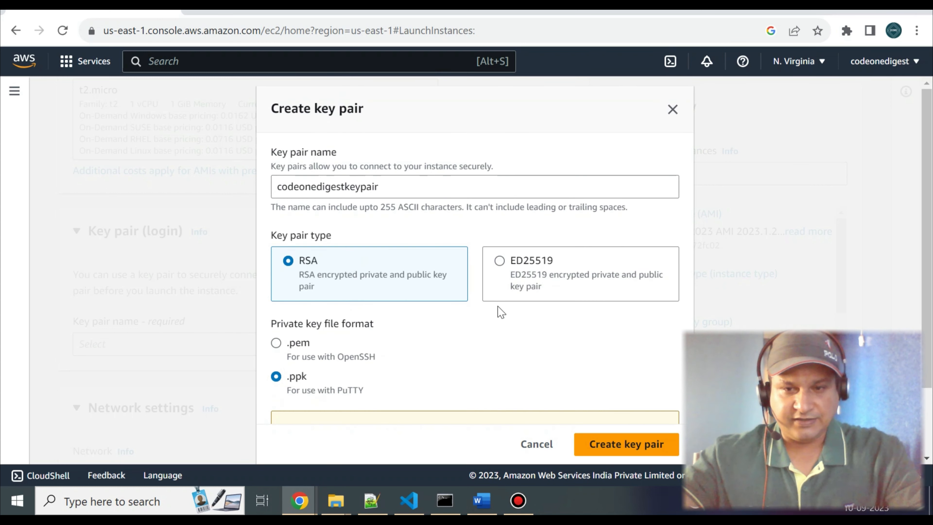
scroll(506, 322, down, 2)
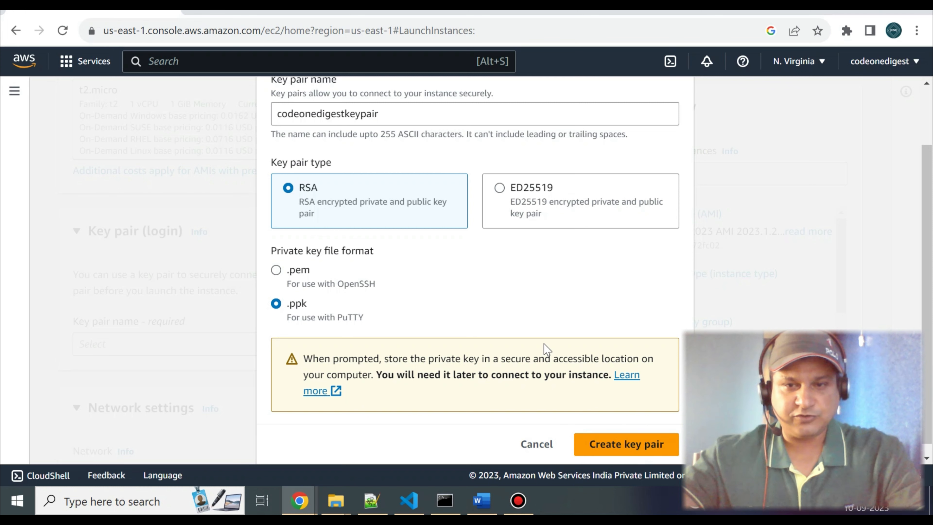
scroll(545, 347, down, 1)
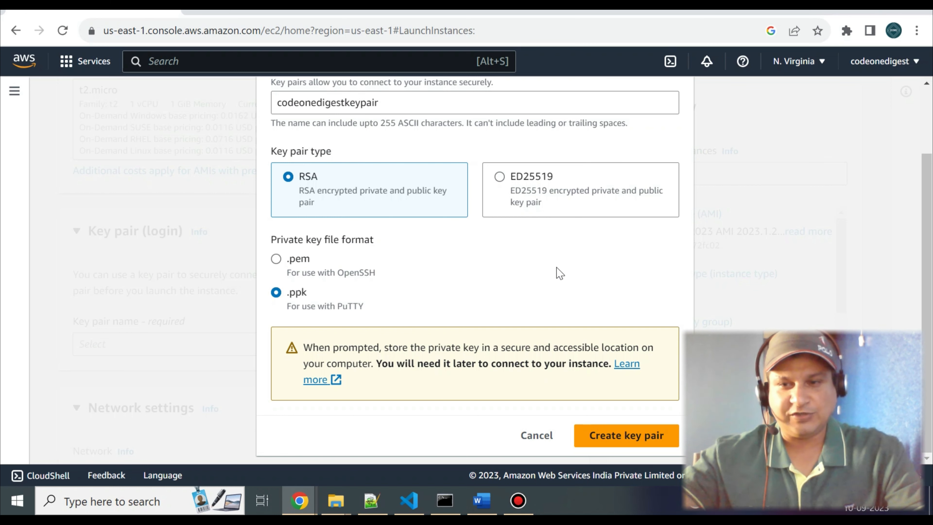
click(606, 435)
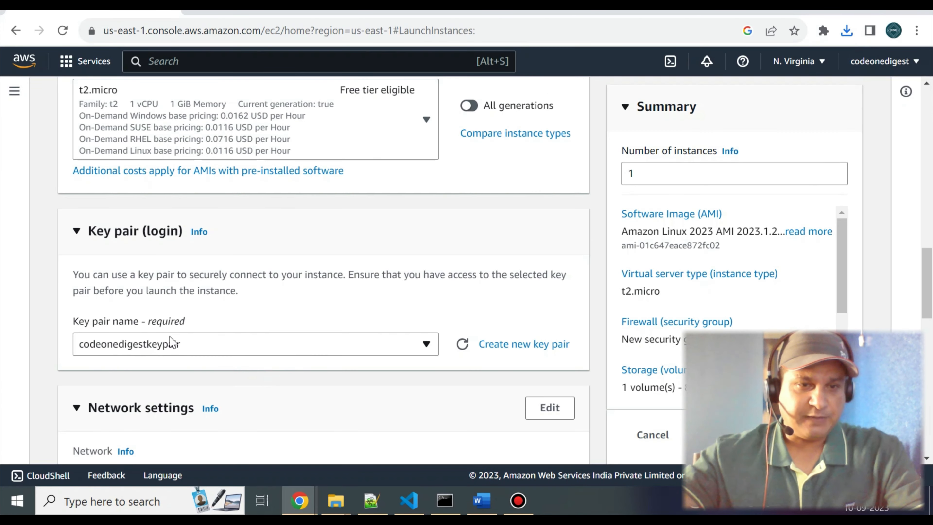
Review the network and firewall settings for the new security group and allow HTTP traffic from the internet.
scroll(175, 342, down, 3)
scroll(174, 342, down, 4)
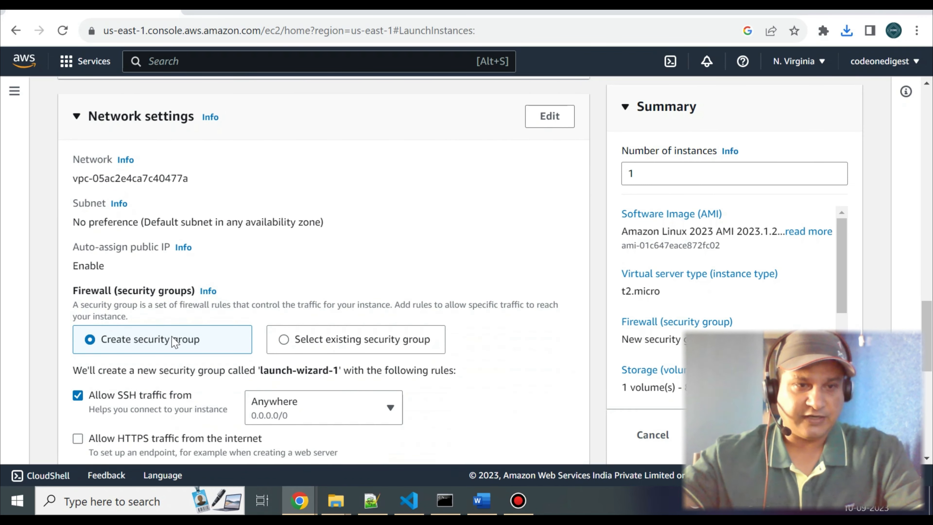
scroll(175, 342, down, 2)
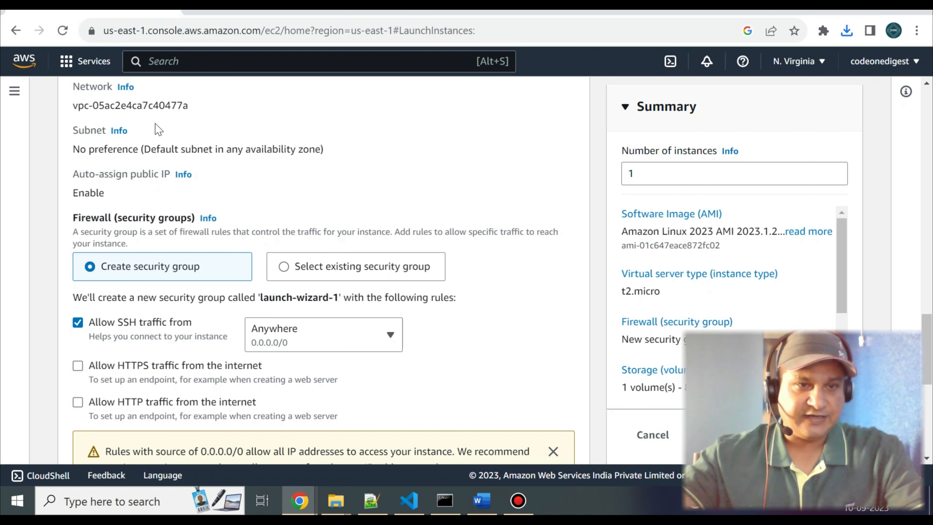
scroll(123, 173, up, 2)
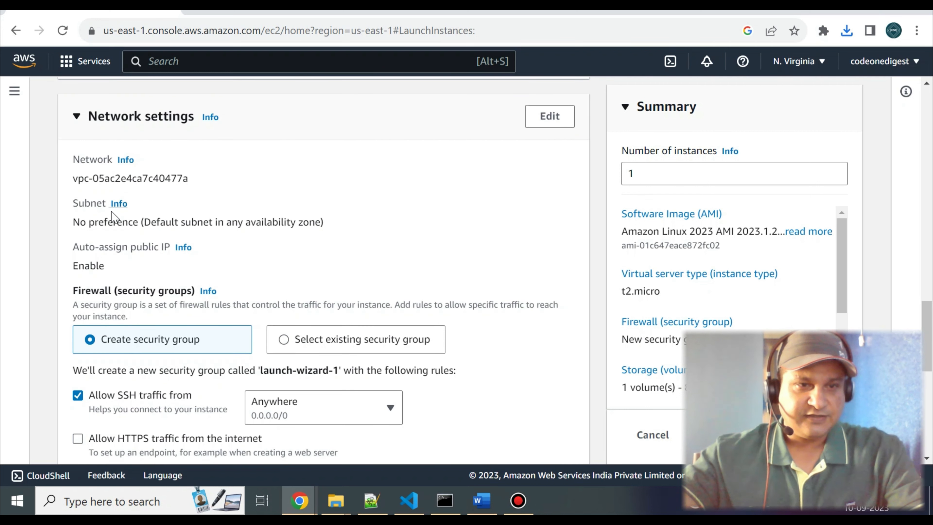
scroll(118, 217, down, 2)
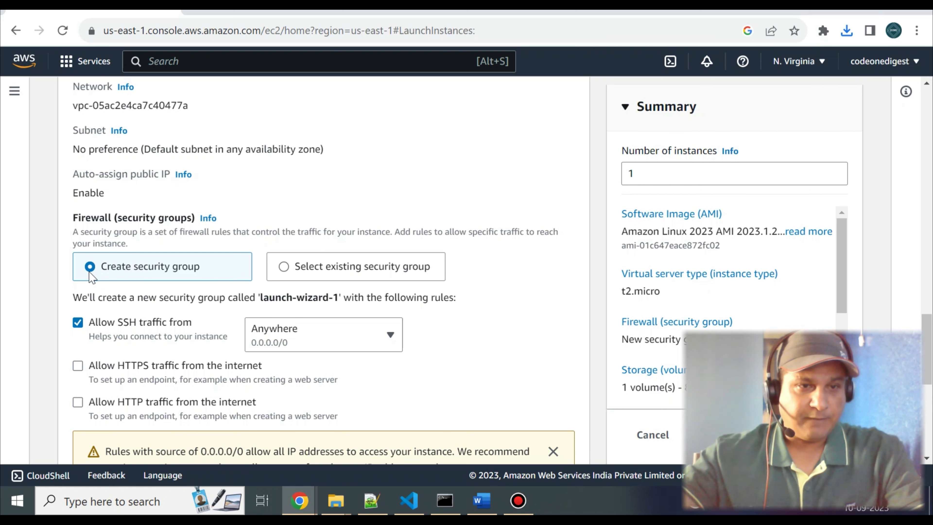
scroll(51, 253, down, 2)
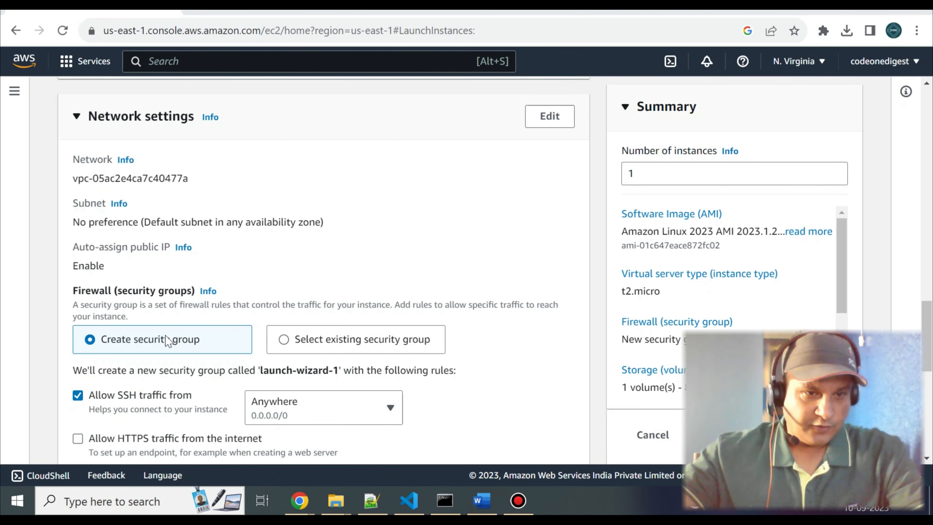
scroll(167, 342, down, 2)
scroll(163, 348, up, 1)
scroll(163, 348, down, 1)
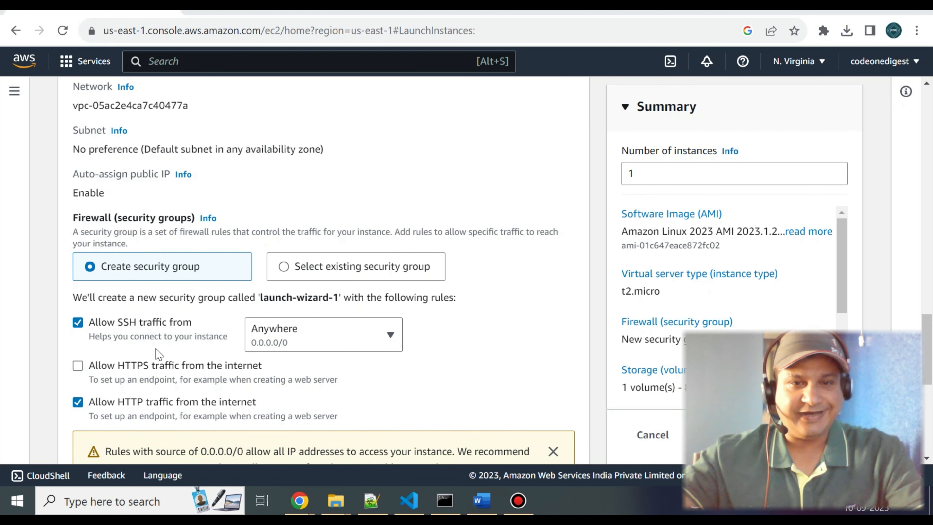
Edit the network settings so the second security group rule allows custom TCP traffic on port 8080 from anywhere.
scroll(158, 354, up, 1)
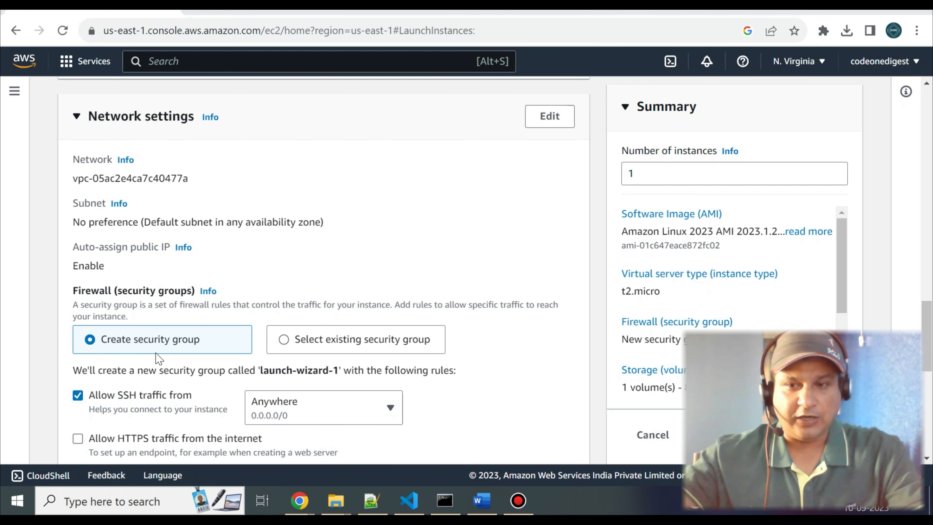
click(552, 118)
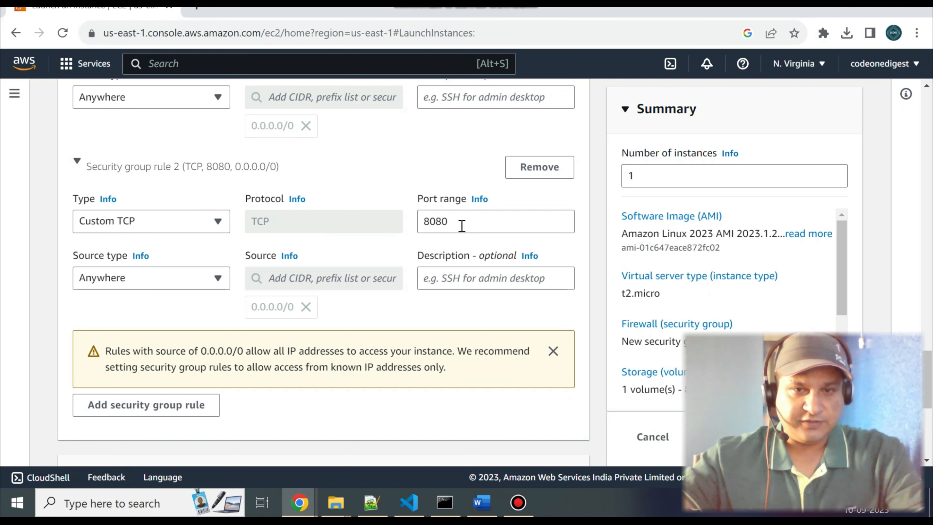
Check the port range of the second security group rule and the root volume settings under storage configuration.
double_click(441, 222)
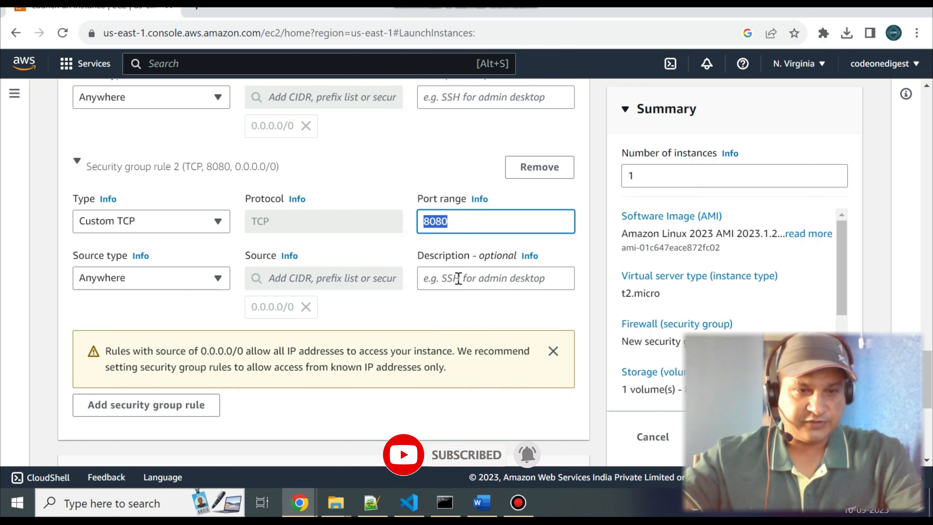
scroll(458, 279, down, 2)
scroll(460, 272, down, 2)
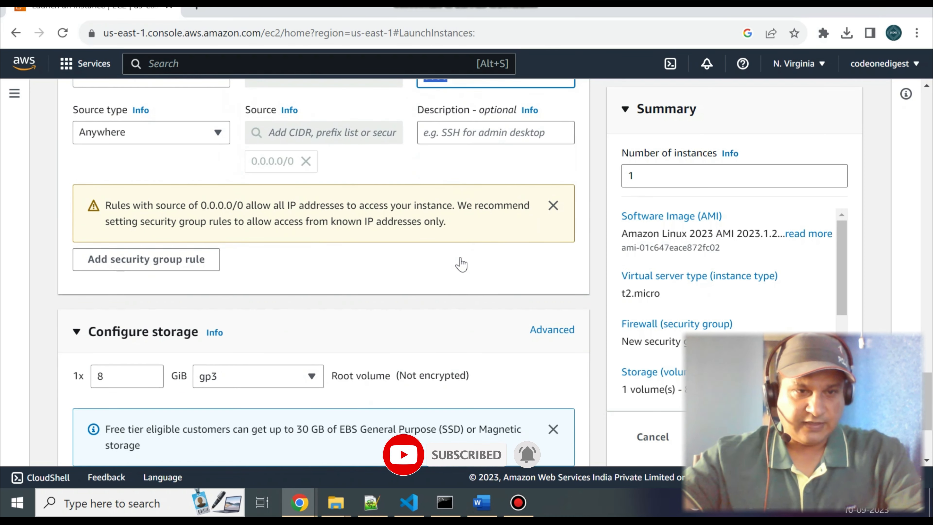
scroll(461, 264, down, 4)
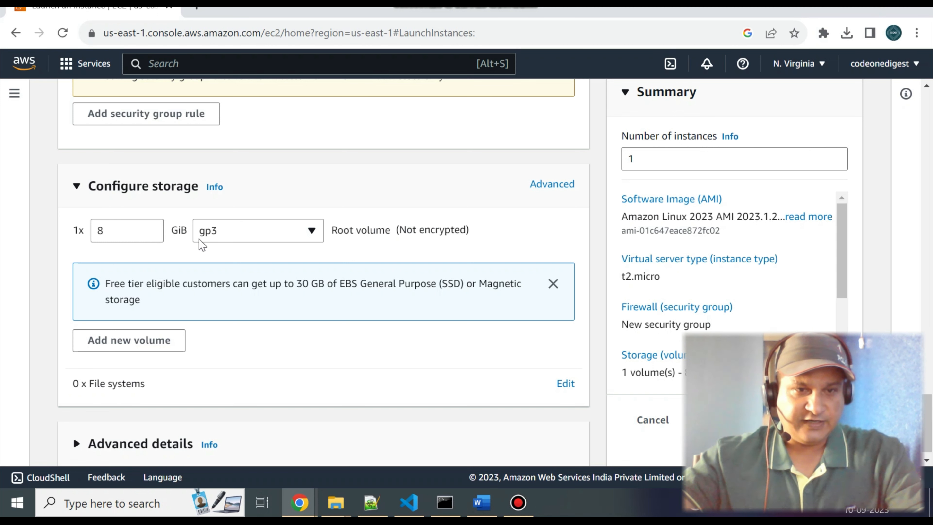
scroll(96, 395, down, 1)
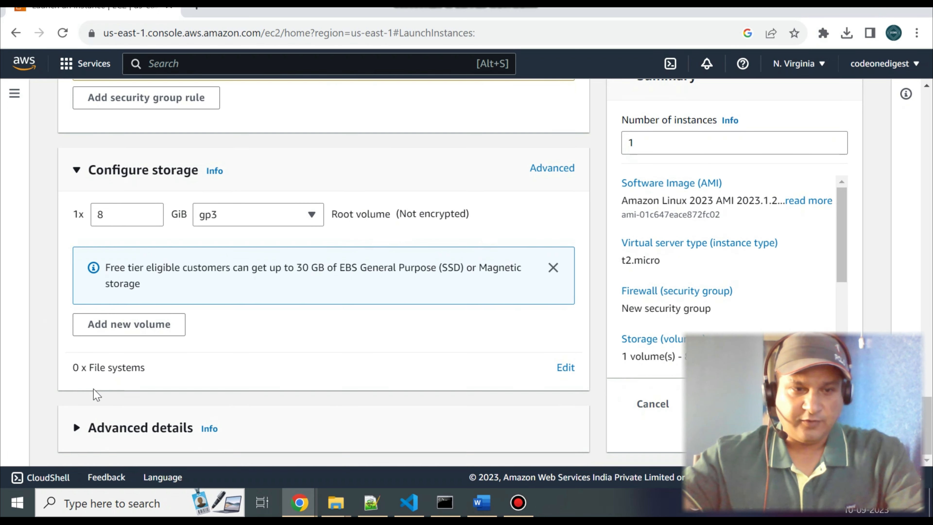
Expand the advanced details, review their options down to user data, and launch the instance with the defaults kept.
click(76, 429)
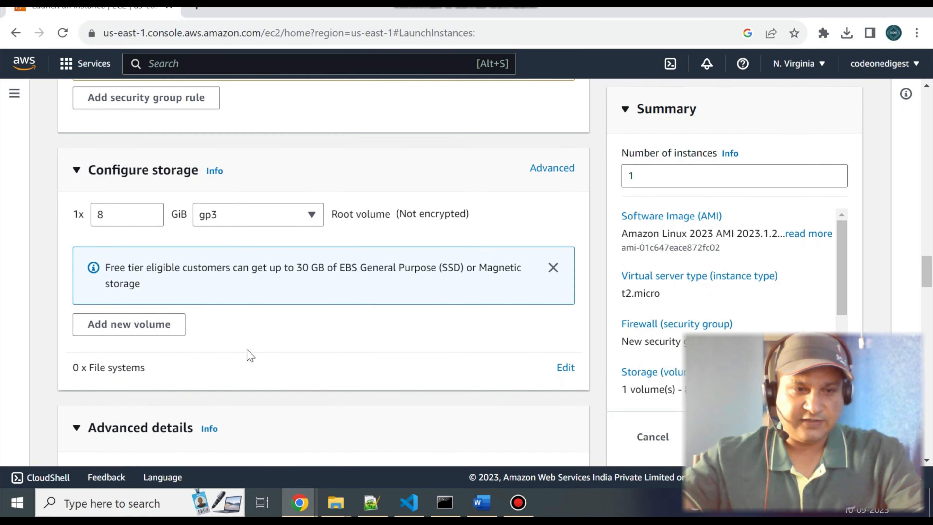
scroll(300, 388, down, 8)
scroll(317, 398, down, 3)
scroll(314, 396, up, 5)
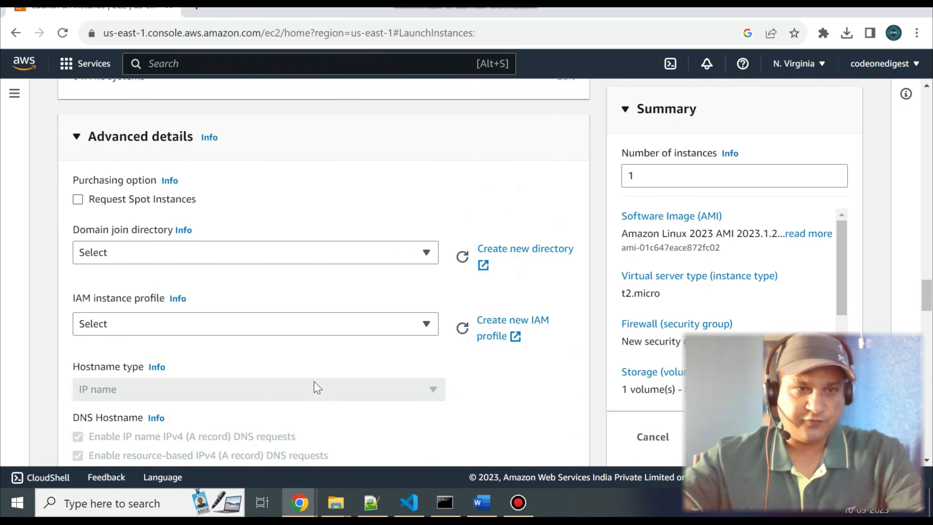
scroll(317, 387, down, 15)
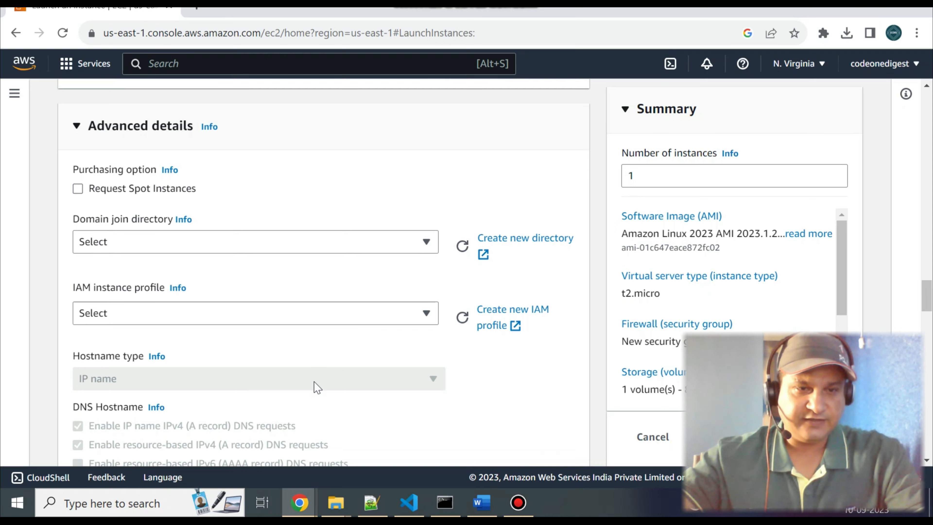
scroll(317, 387, down, 15)
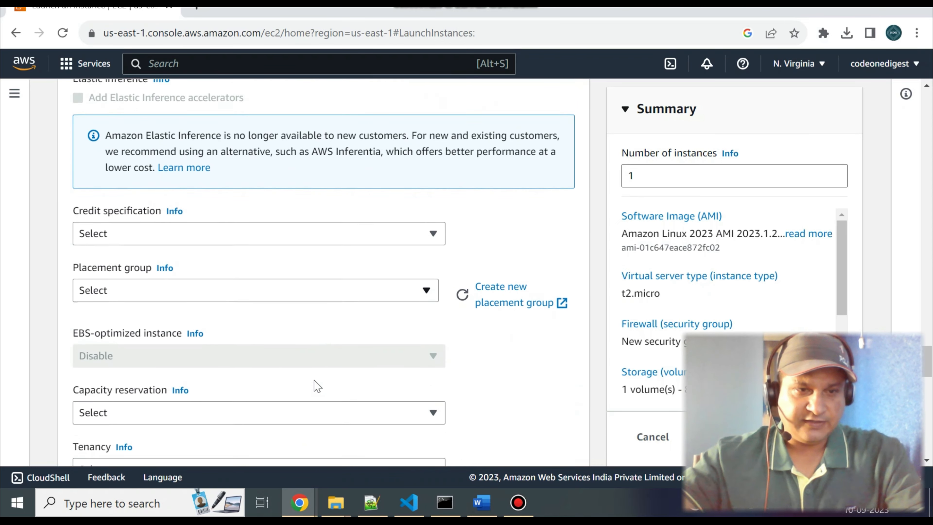
scroll(316, 385, down, 8)
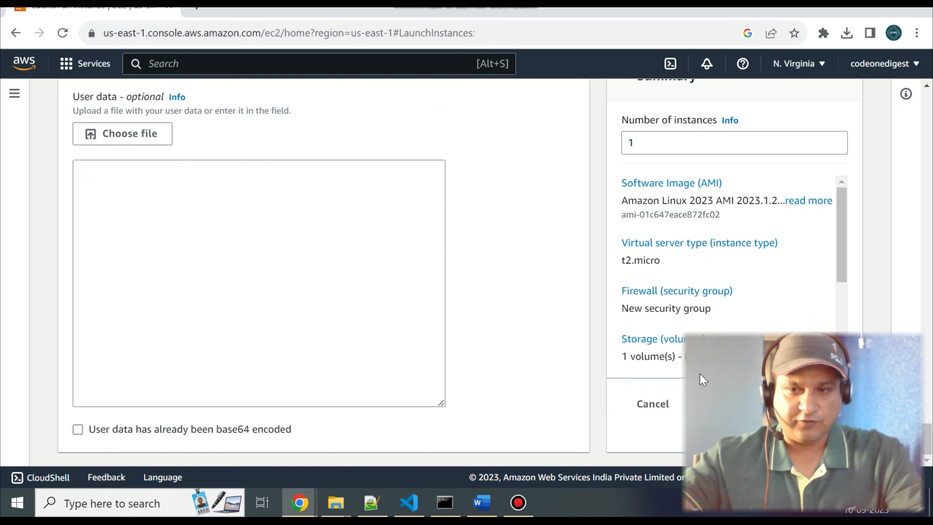
scroll(590, 383, up, 20)
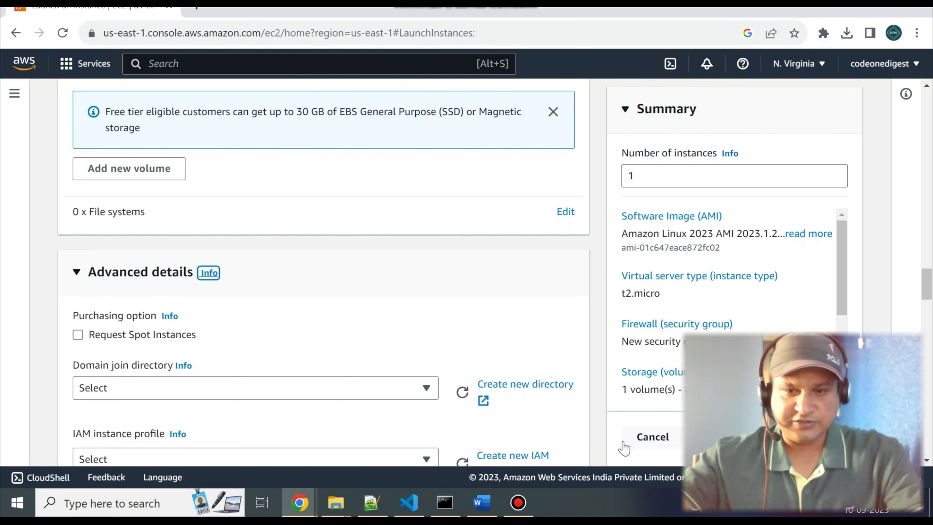
scroll(625, 447, down, 8)
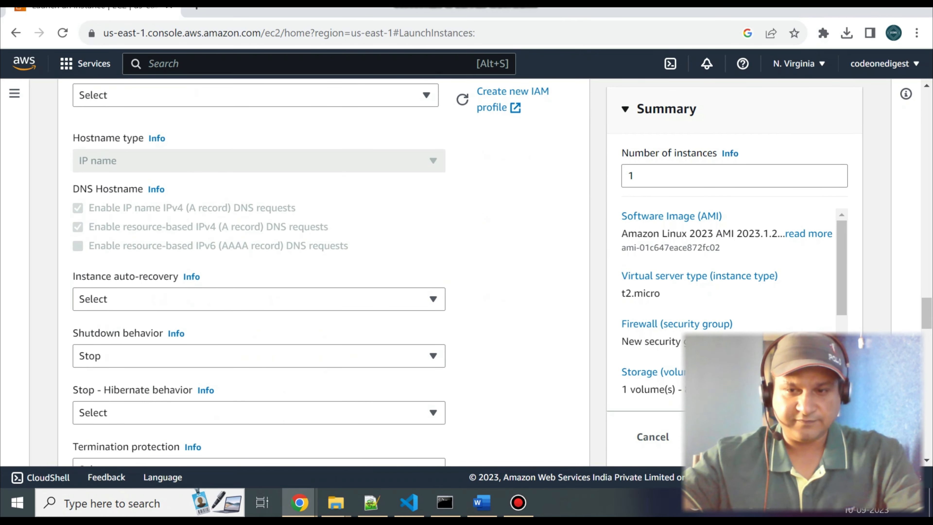
click(766, 437)
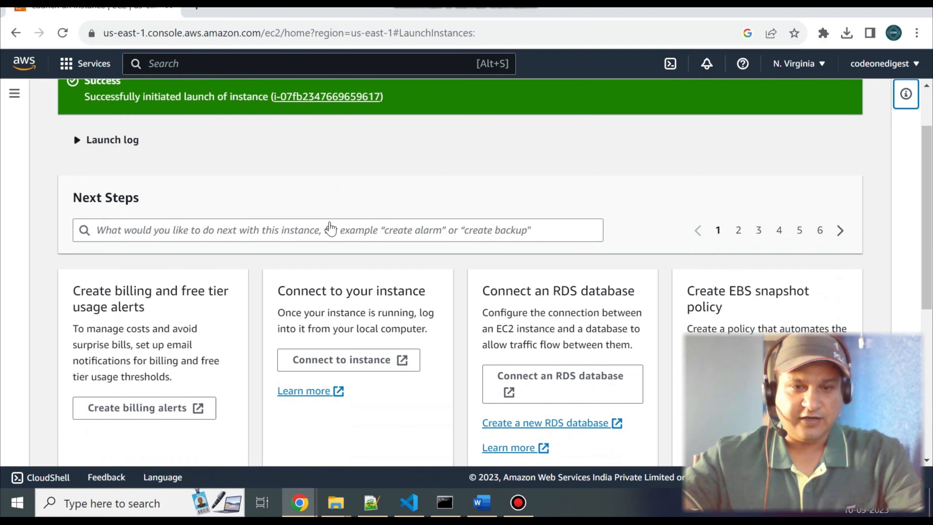
Open the connection options for the launched instance and bring its public IP address and user name into view.
scroll(331, 226, down, 2)
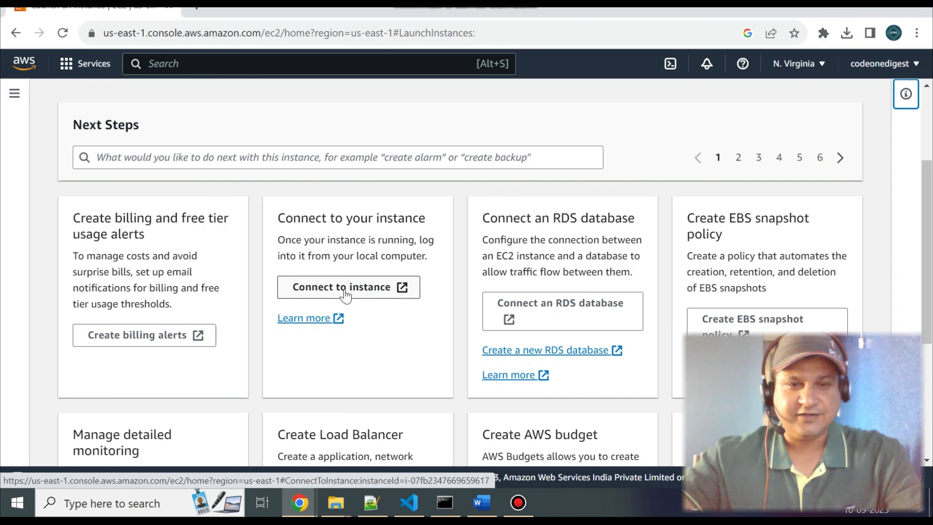
click(346, 289)
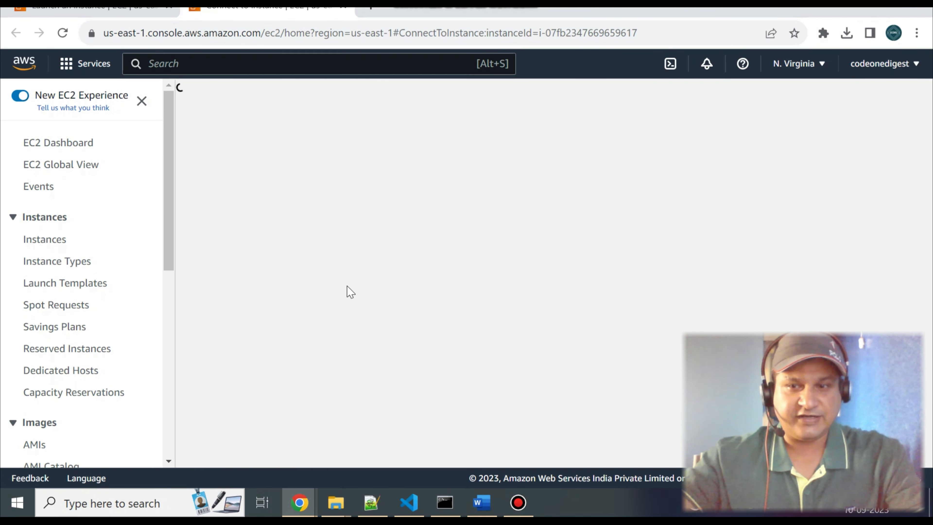
scroll(254, 301, down, 4)
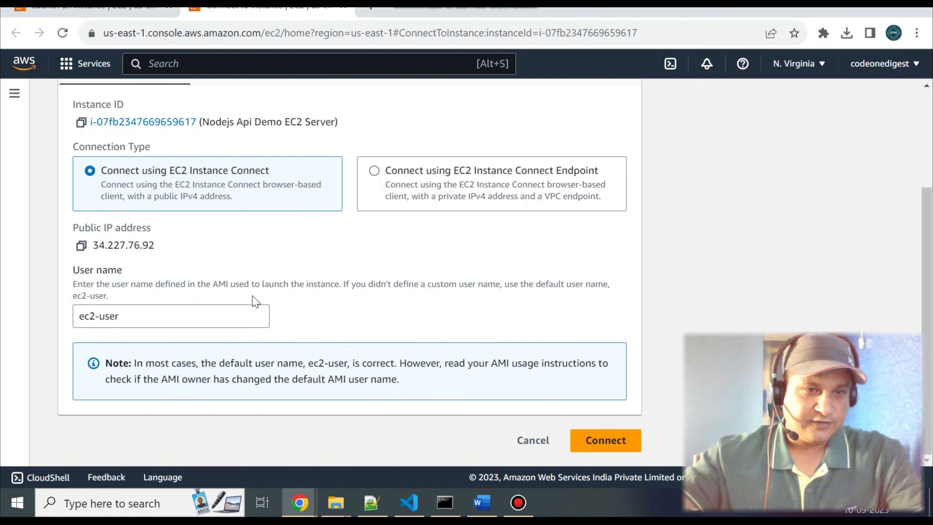
Copy the instance's public IP address 34.227.76.92 into a new Notepad document.
drag(155, 247, 96, 251)
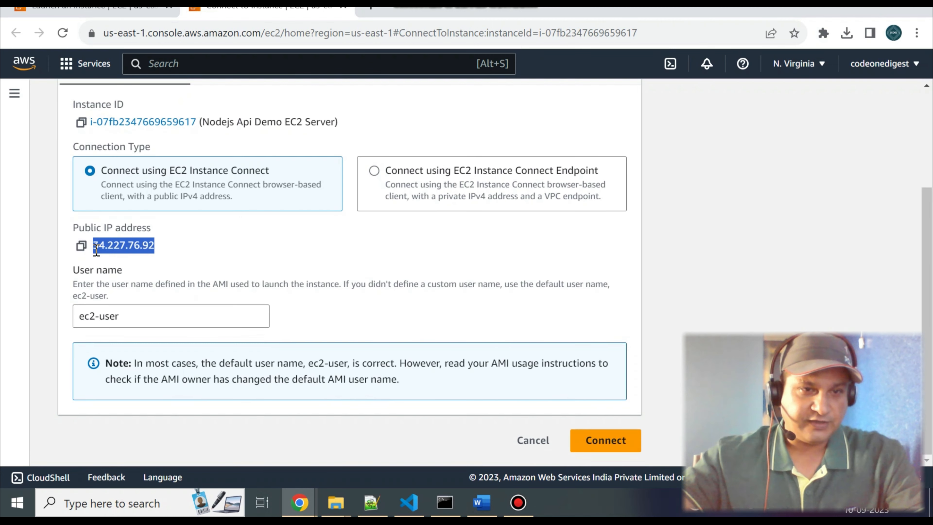
key(ctrl+c)
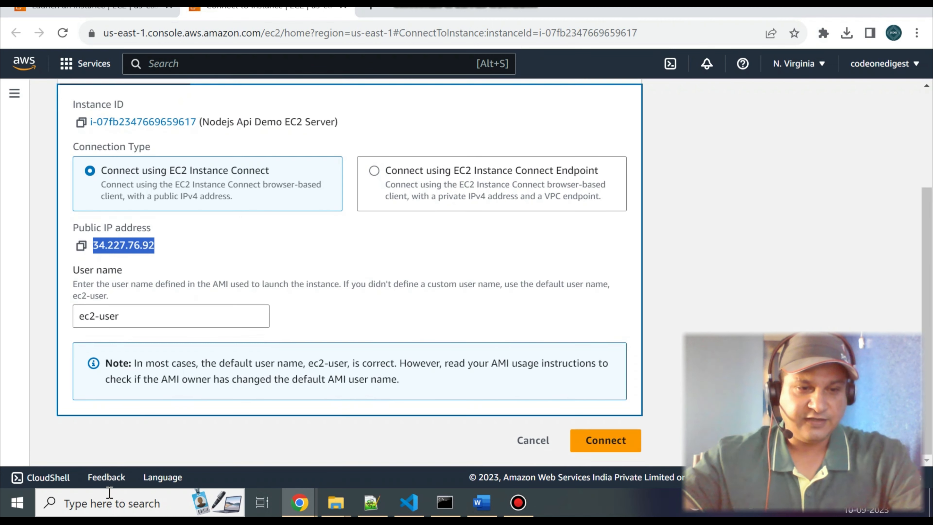
click(104, 503)
text(notepad)
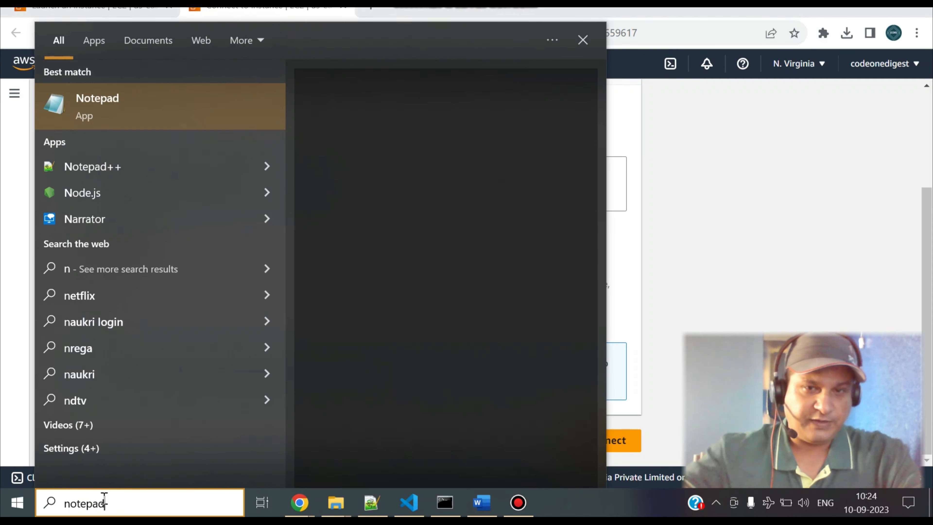
click(118, 100)
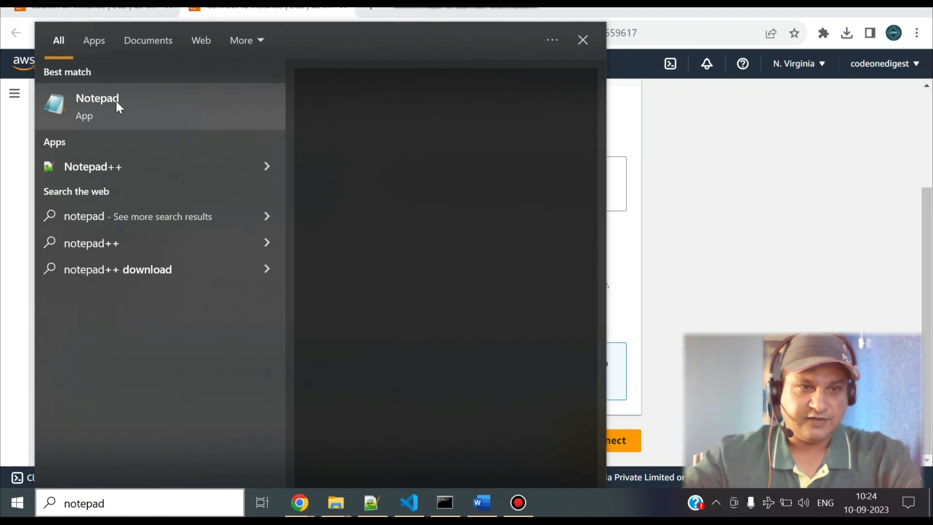
key(ctrl+v)
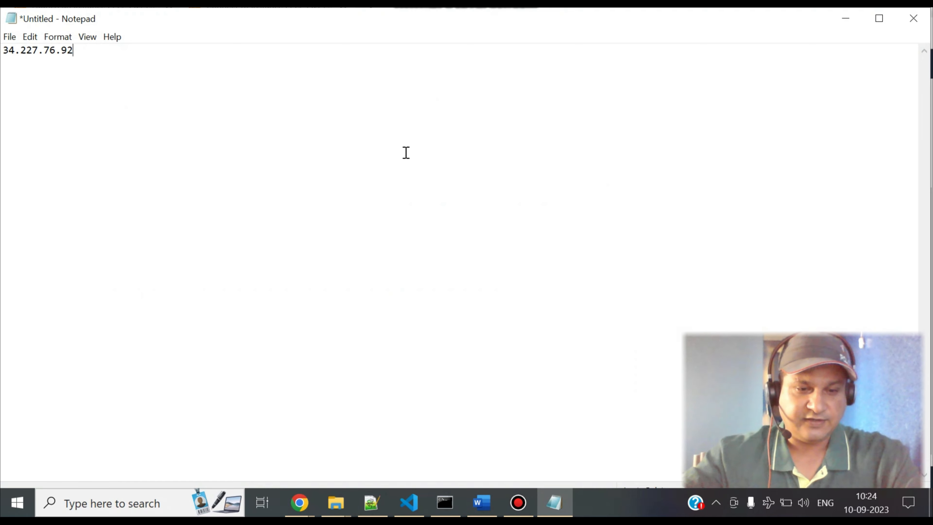
Check the instance's login user name in the browser and add "/ ec2-user" after the IP address in Notepad.
key(alt+Tab)
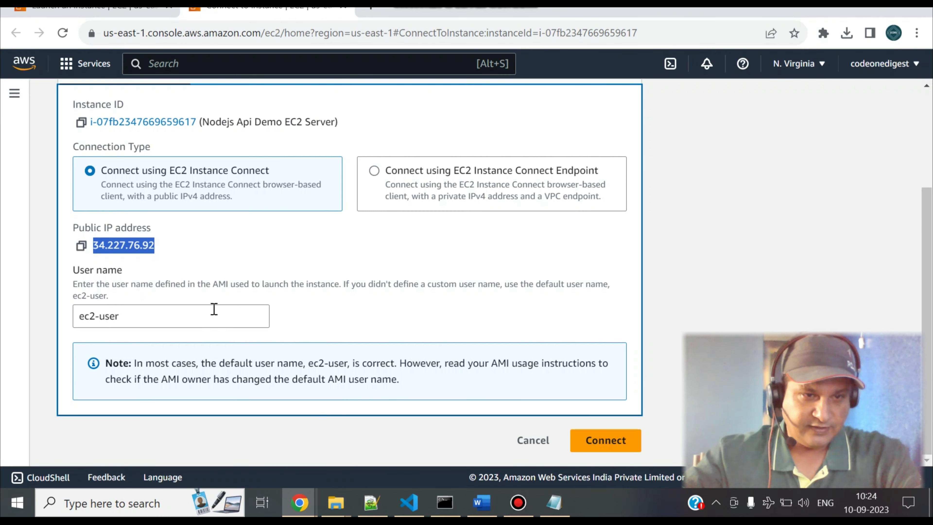
key(alt+Tab)
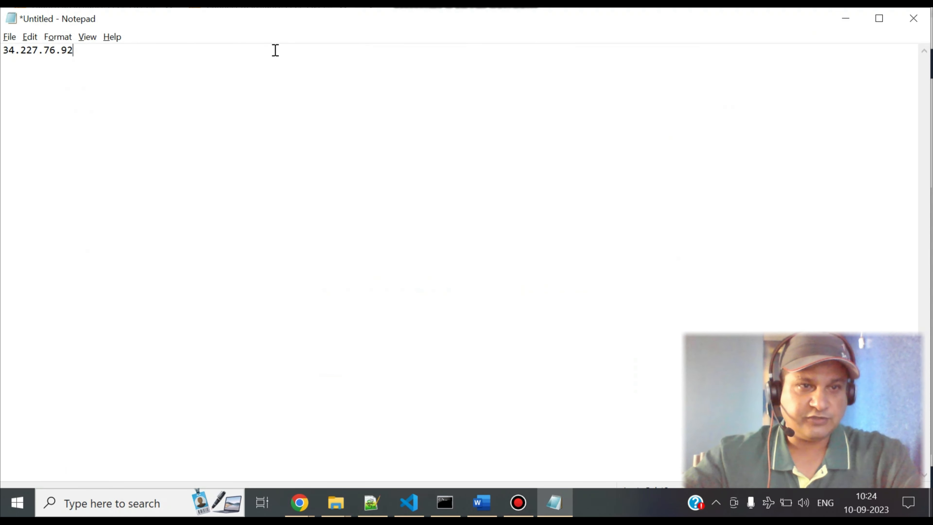
text(/ ec2-user)
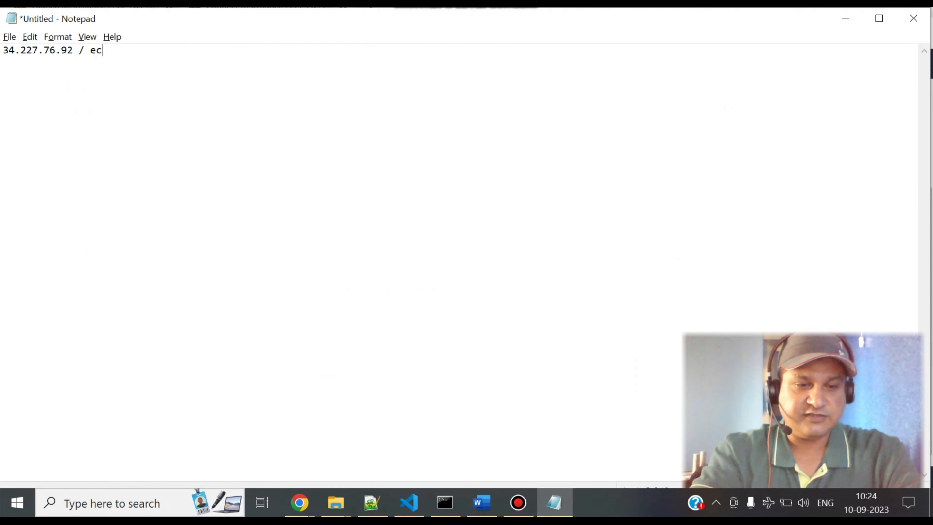
key(alt+Tab)
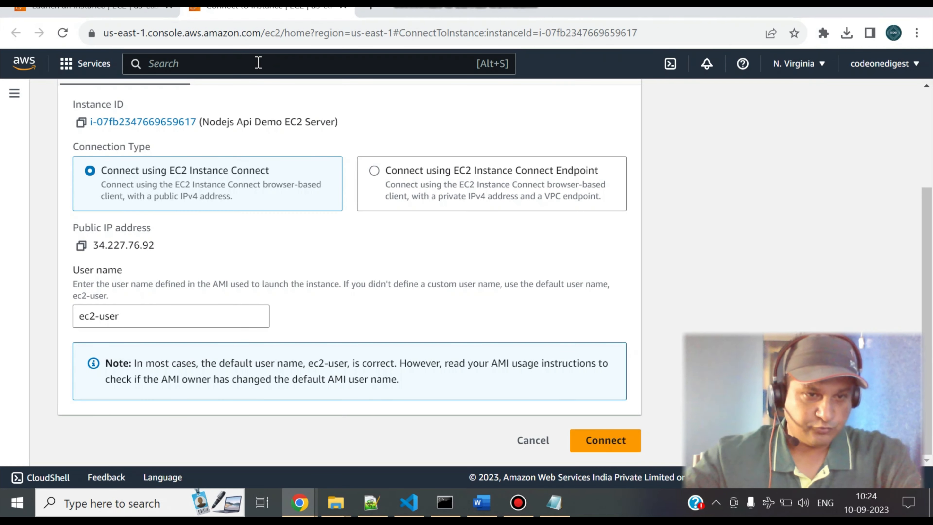
Show the SSH client connection instructions and copy the public DNS ec2-34-227-76-92.compute-1.amazonaws.com two lines below the note in Notepad.
scroll(286, 140, up, 4)
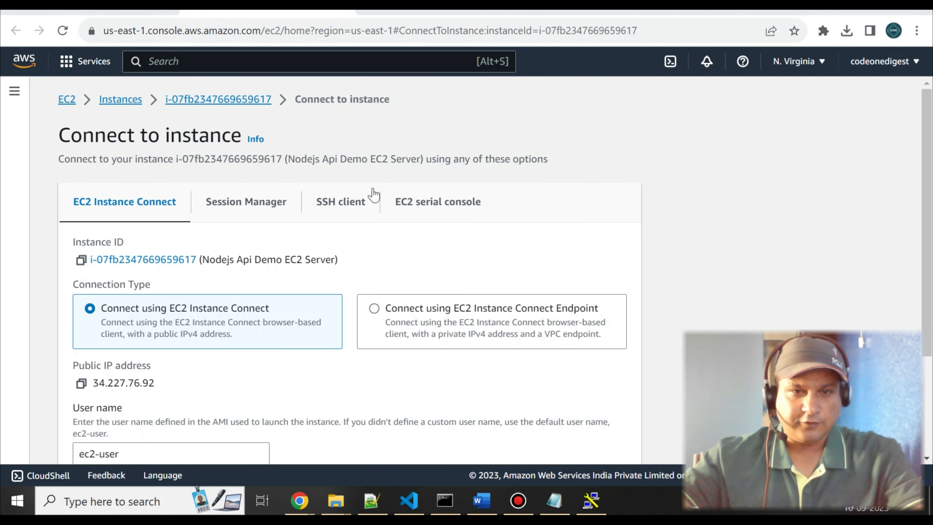
click(346, 206)
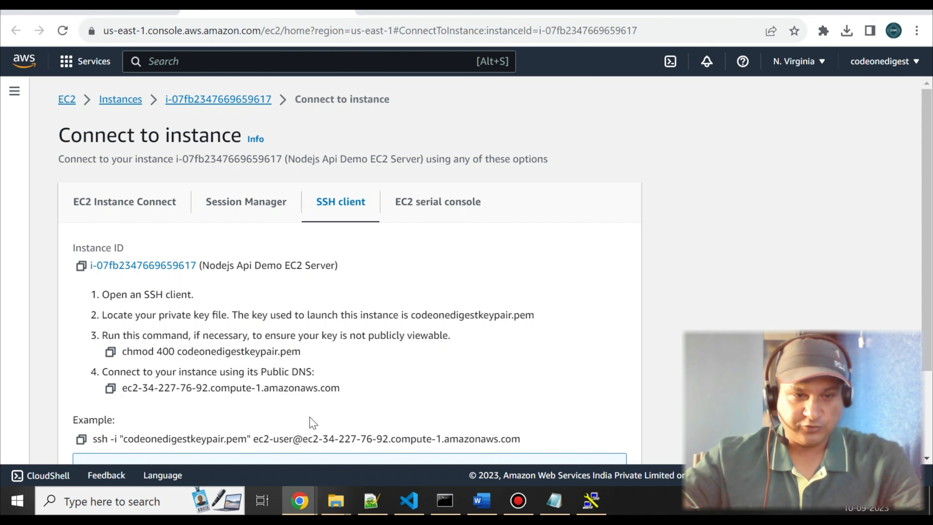
drag(360, 393, 123, 401)
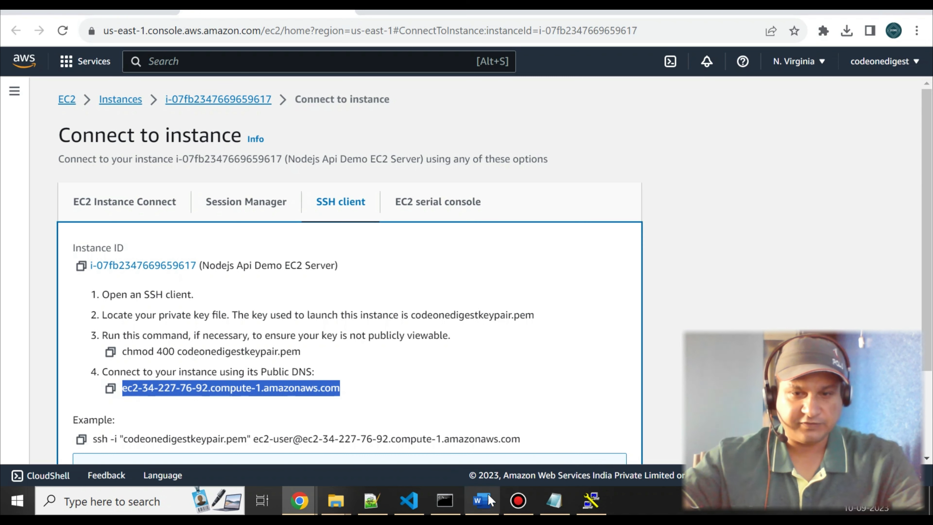
click(554, 500)
key(Return)
key(Return)
key(ctrl+v)
key(alt+Tab)
Switch to PuTTY and enter ec2-34-227-76-92.compute-1.amazonaws.com as the session's host name.
click(591, 500)
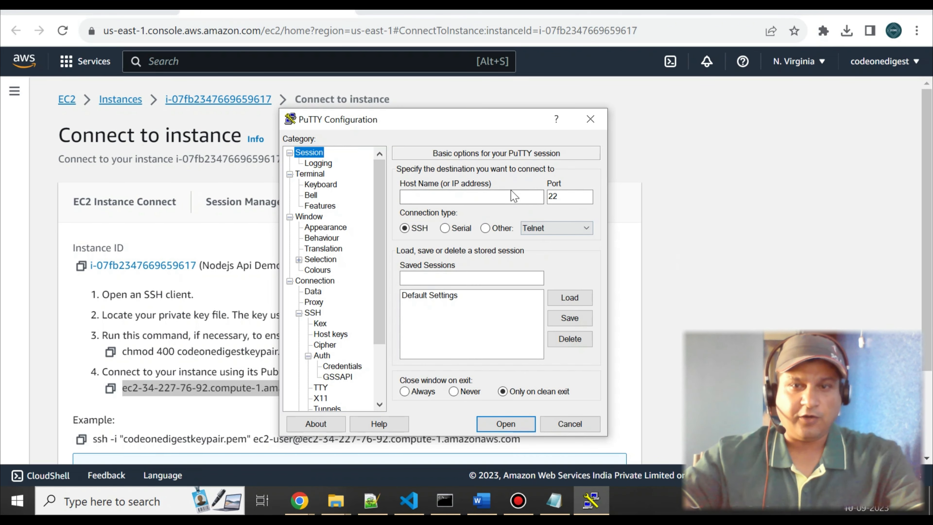
drag(468, 118, 488, 120)
click(475, 192)
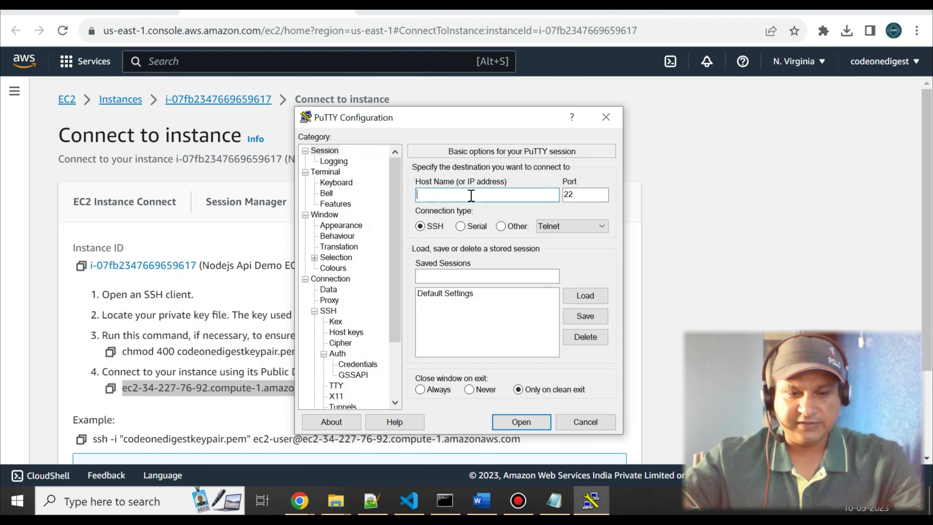
key(ctrl+v)
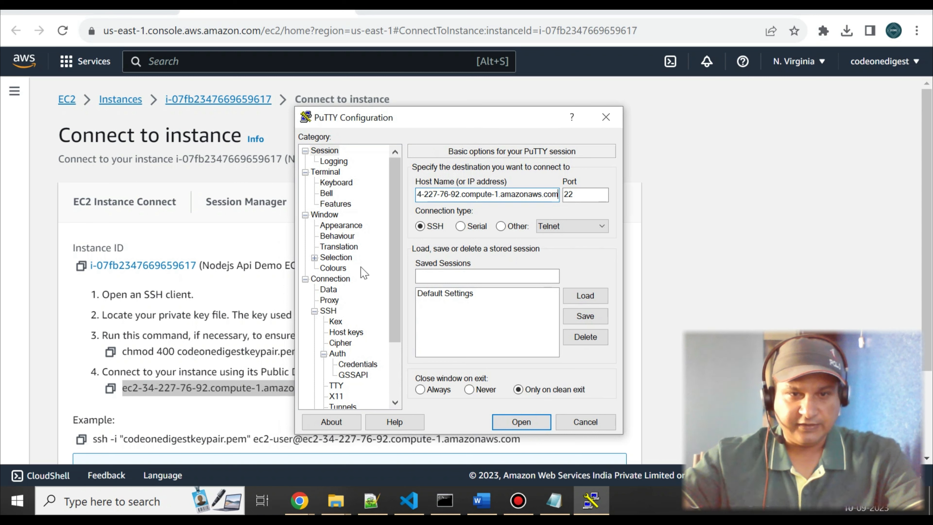
Choose codeonedigestkeypair.ppk from D:\tmp as the private key file in the SSH authentication credentials.
click(331, 279)
click(328, 311)
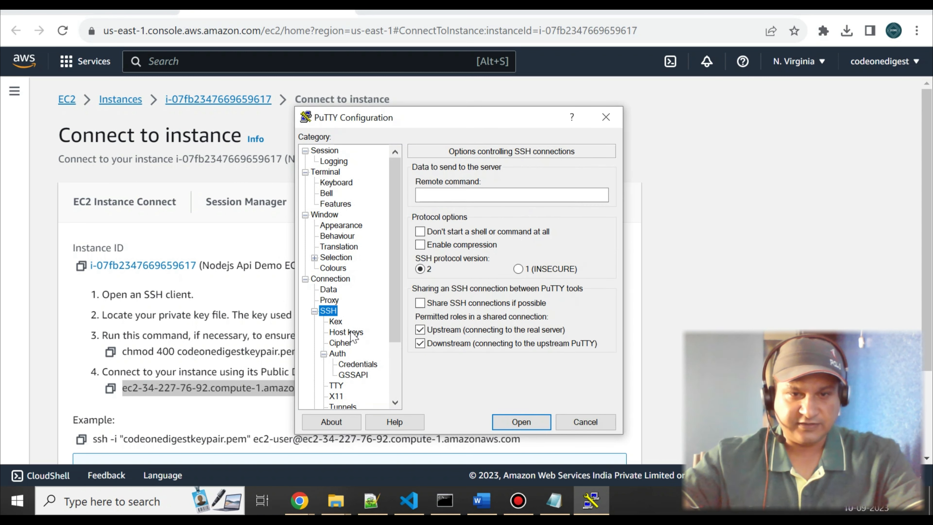
click(347, 363)
click(342, 355)
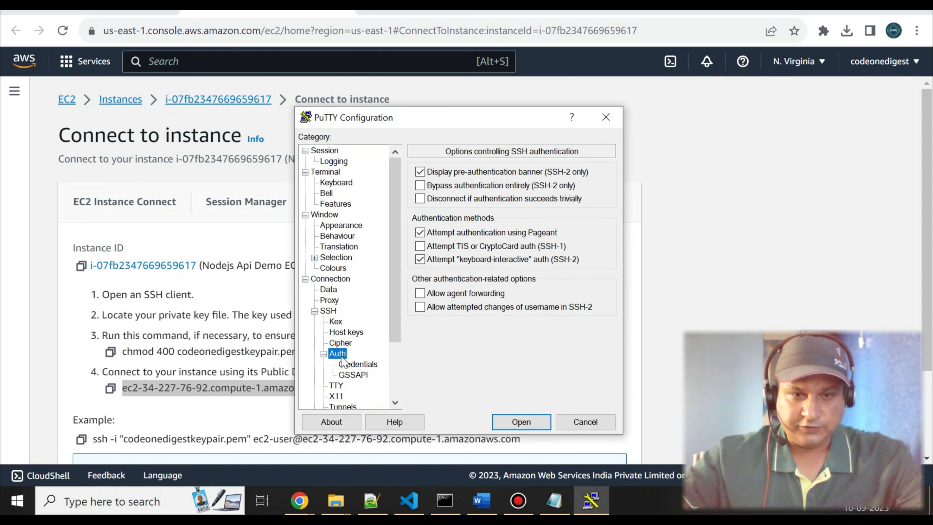
click(357, 364)
click(598, 196)
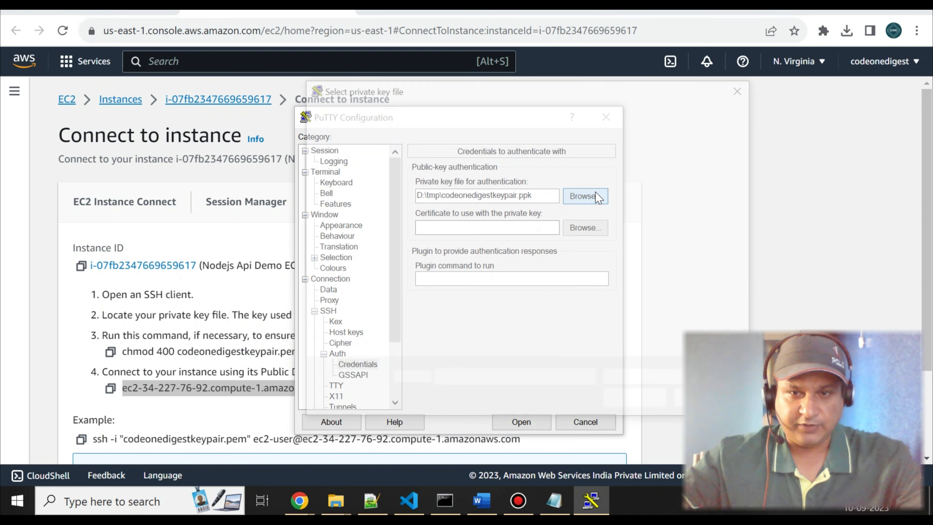
click(487, 221)
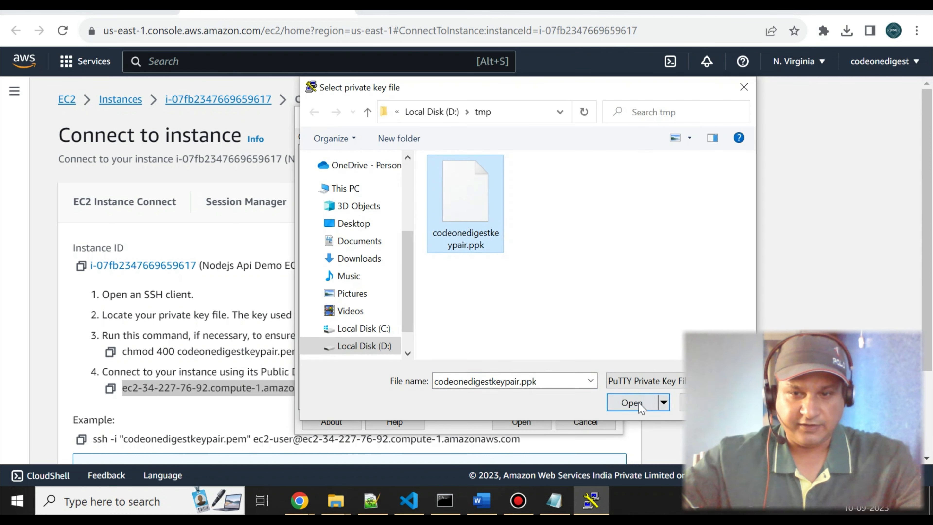
click(641, 402)
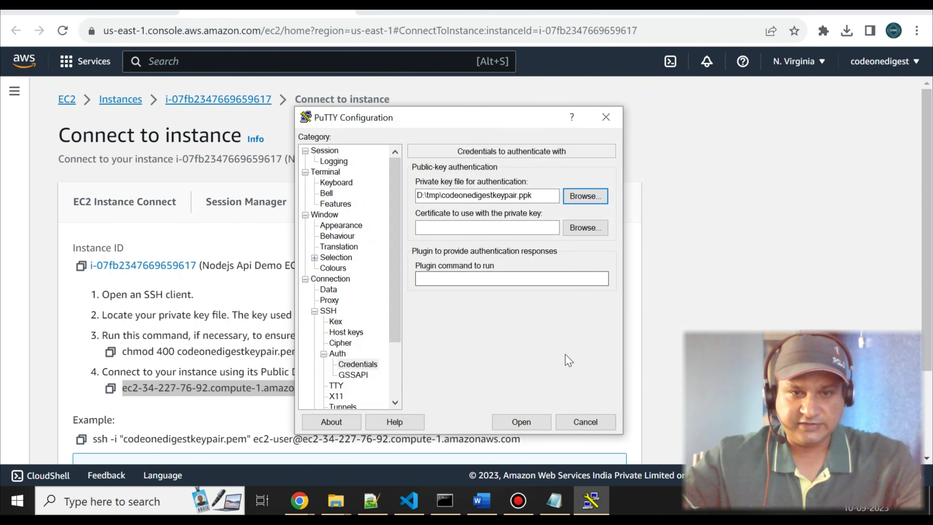
Open the PuTTY session, accept the server's host key and log in as ec2-user.
click(519, 425)
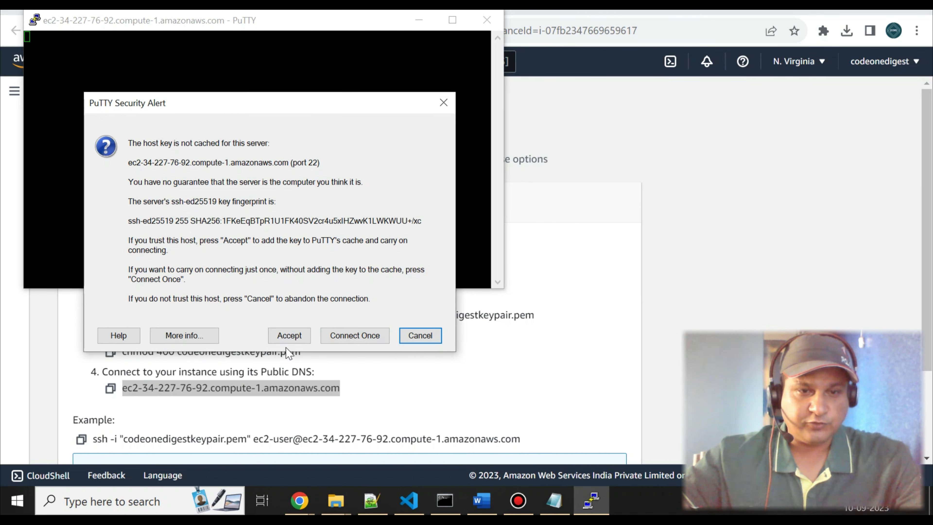
click(289, 336)
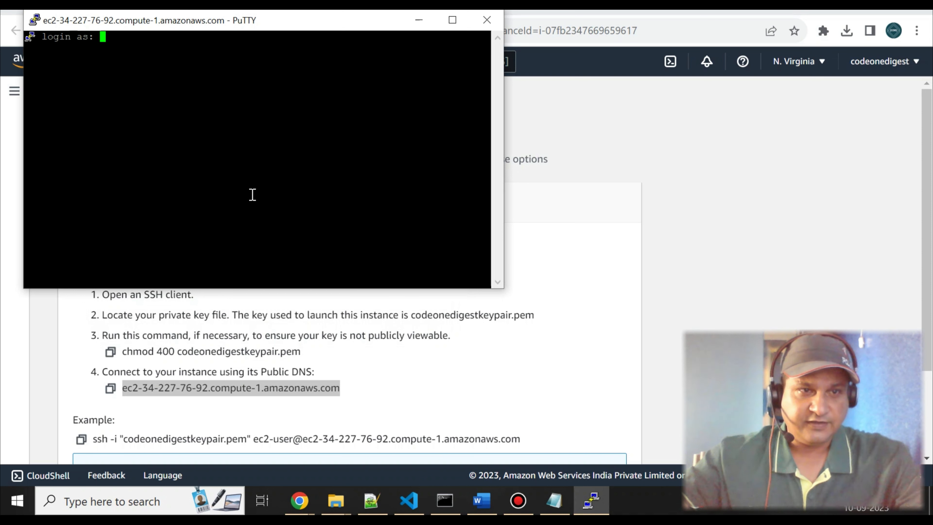
text(ec2-user)
key(Return)
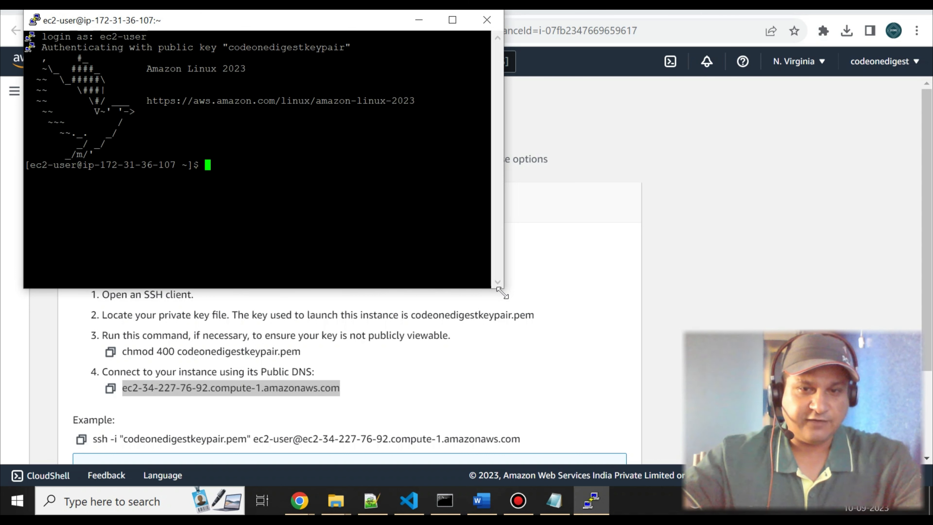
Enlarge the terminal window and inspect the home directory with ls, ls -rtl and pwd.
drag(503, 289, 874, 459)
text(ls)
key(Return)
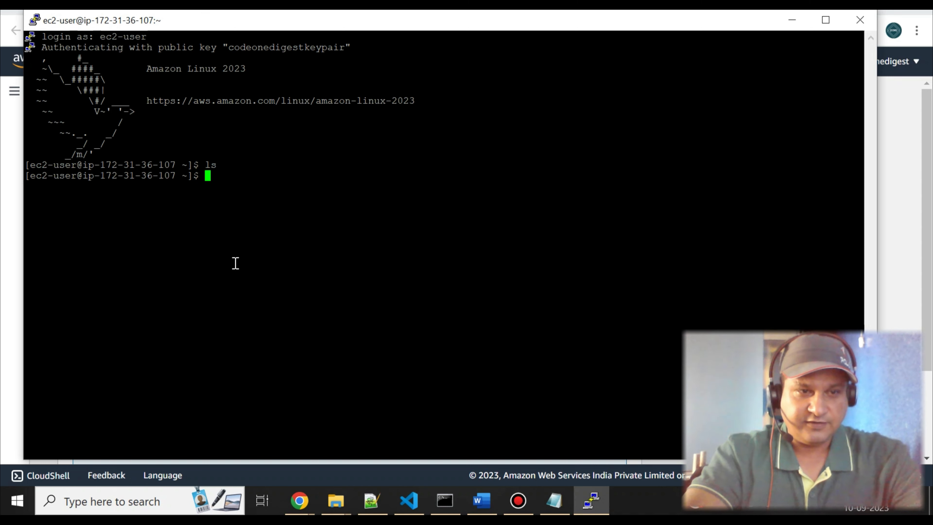
text(ls -rtl)
key(Return)
text(pwd)
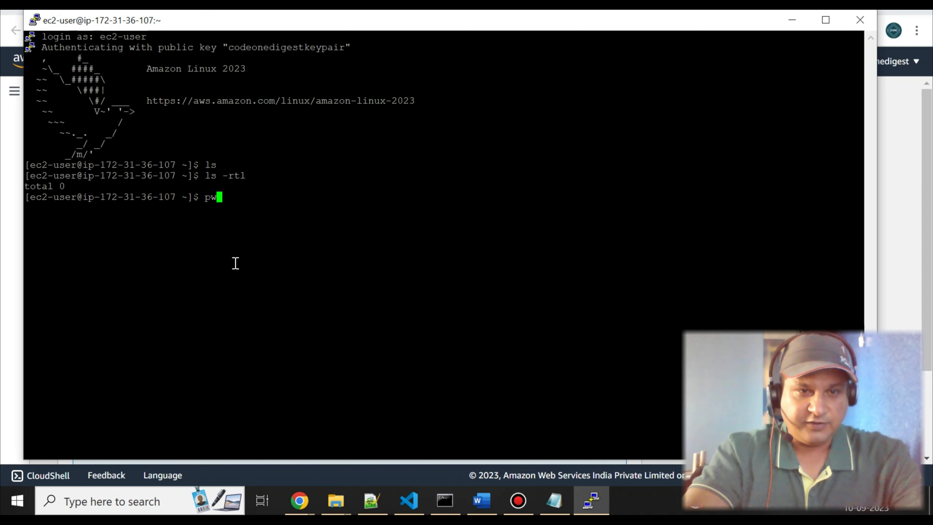
key(Return)
Change to the root directory / and list its contents with ls -rtl.
text(cd /)
key(Return)
text(ls -rtl)
key(Return)
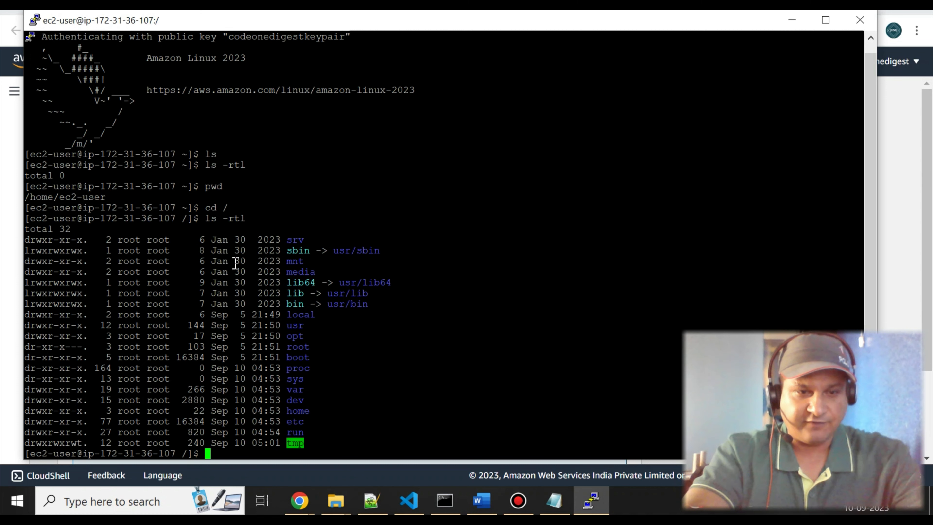
key(Return)
key(Return)
key(Return)
key(Return)
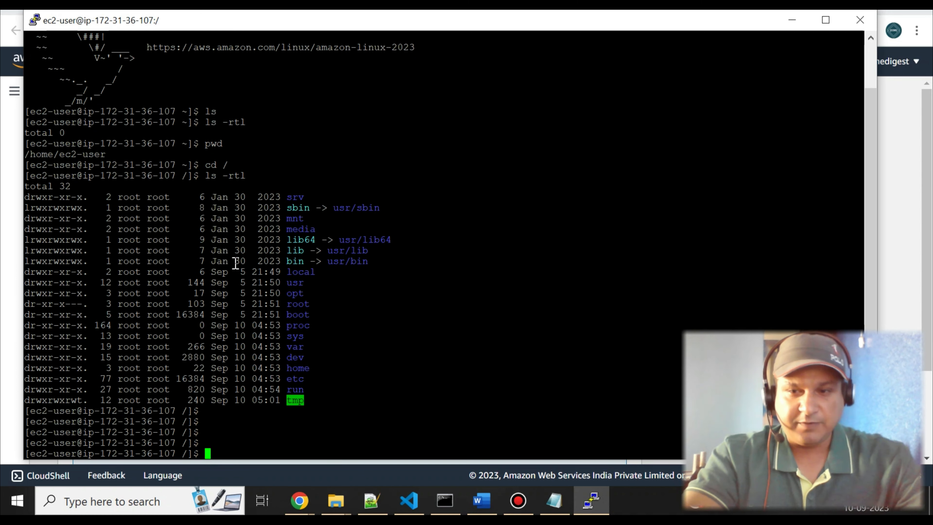
Switch to the root account with sudo su - root.
text(sudo su - root)
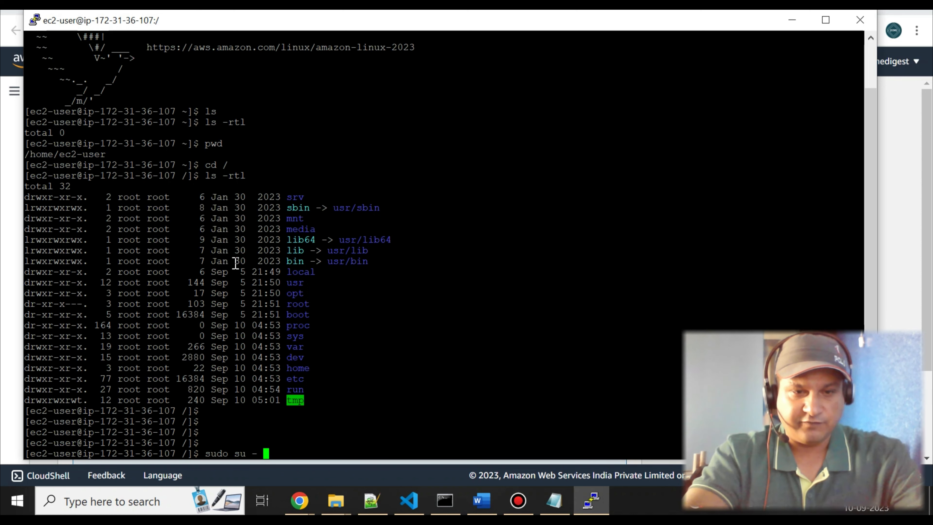
key(Return)
key(Return)
key(Return)
key(Return)
key(Return)
key(Return)
key(Return)
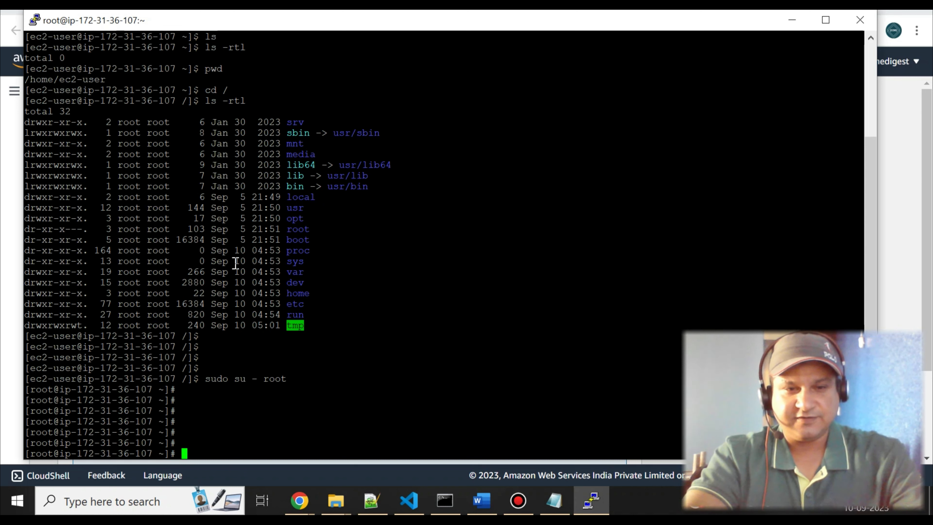
As root, change to the / directory and list its contents with ls -rtl.
text(cd /)
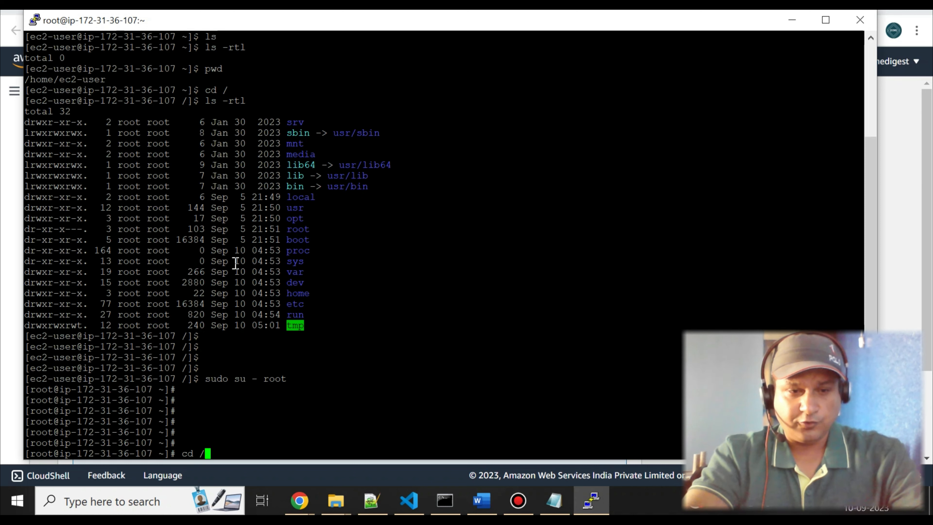
key(Return)
text(ls -rtl)
key(Return)
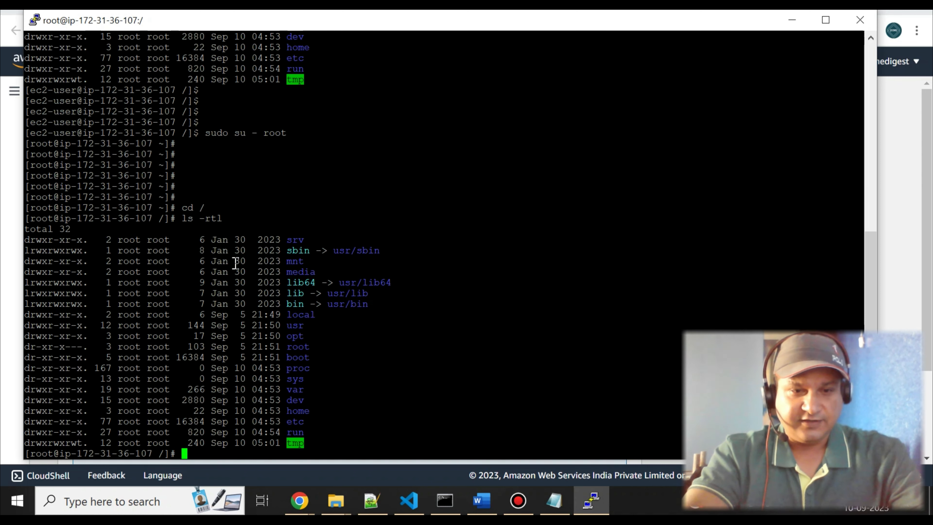
Create a new directory /appl with mkdir.
text(m)
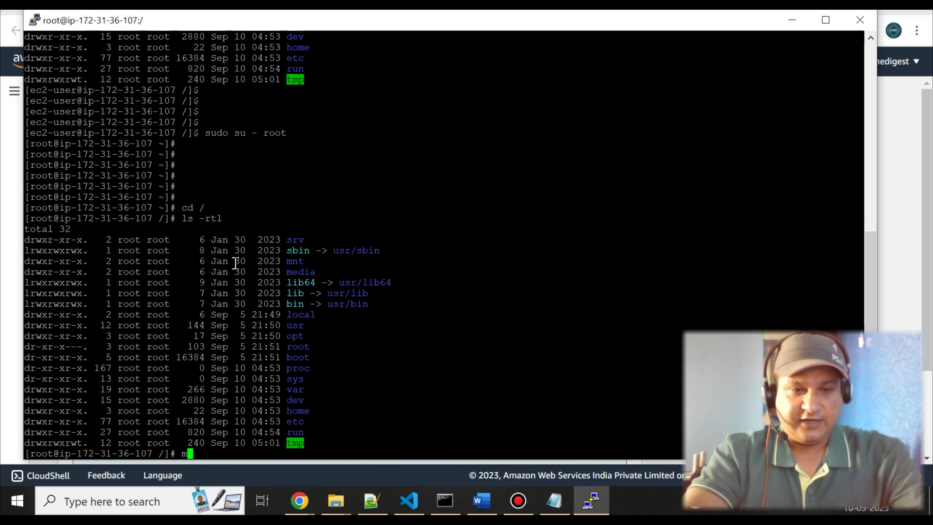
text(kdir /appl)
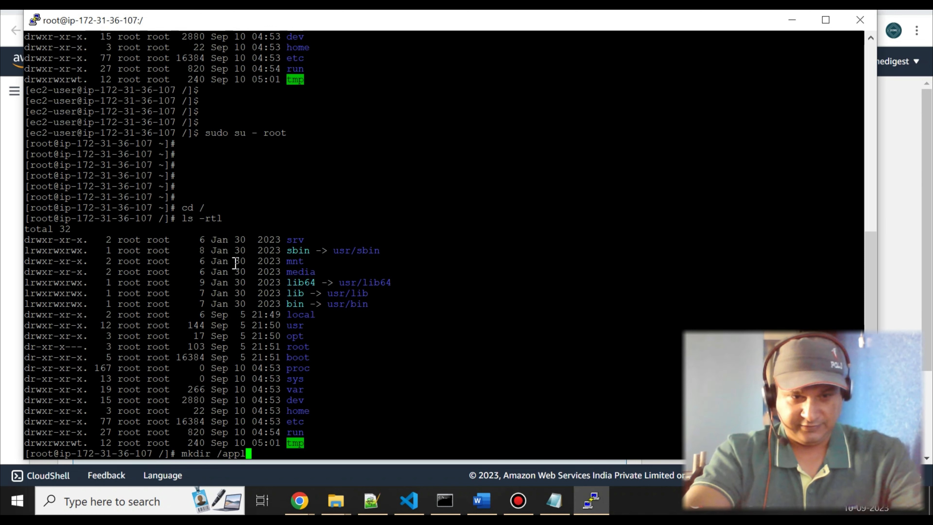
key(Return)
key(Return)
key(Return)
key(Return)
Change into the /appl directory and list its contents with ls -rtl.
text(cd /)
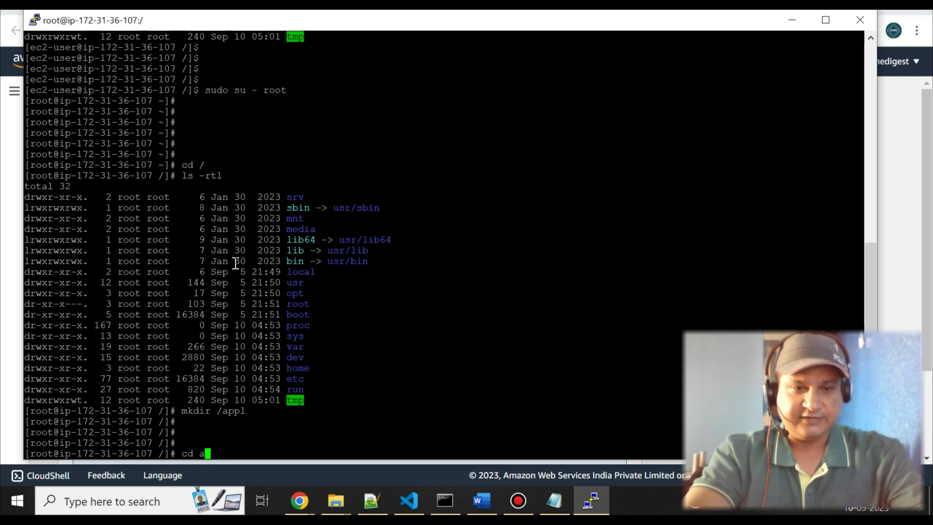
text(a)
key(Tab)
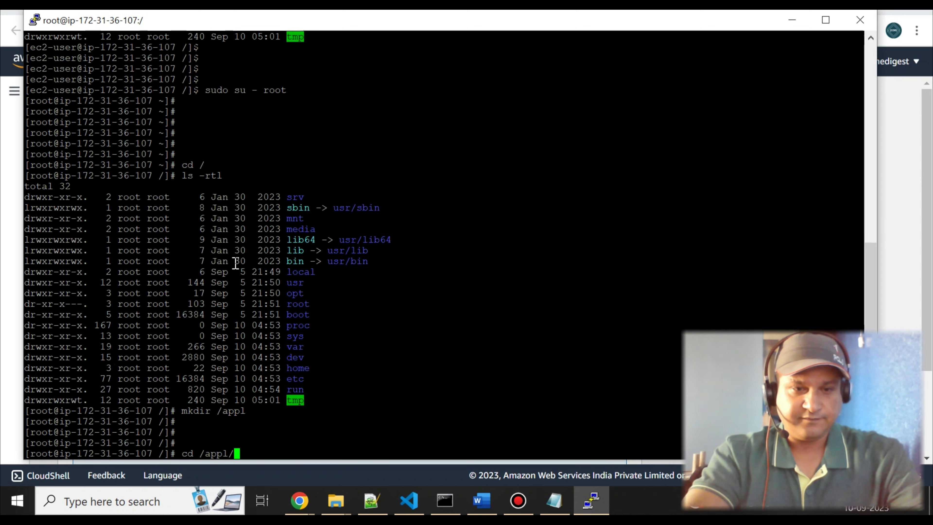
key(Return)
text(ls -rtl)
key(Return)
key(Return)
key(Return)
key(Return)
key(Return)
key(Return)
key(Return)
key(Return)
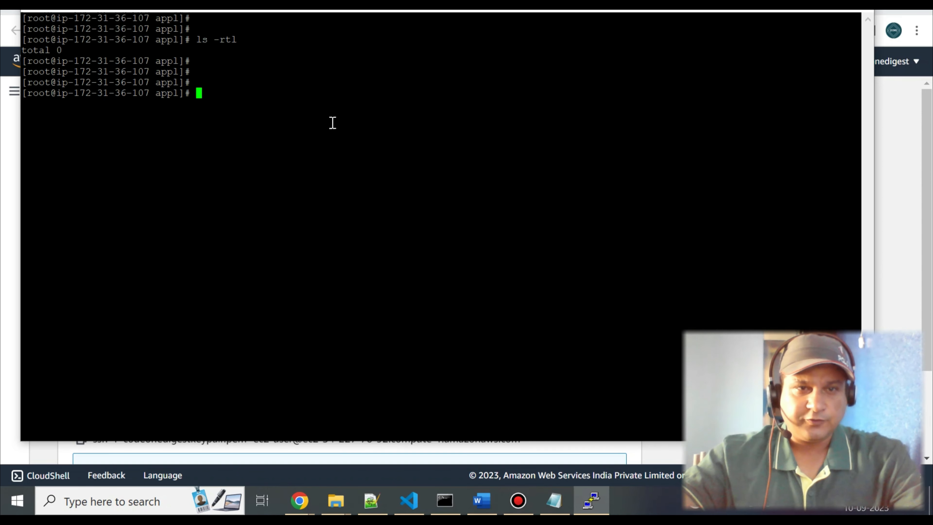
Install Git on the instance with sudo yum install git -y.
right_click(332, 124)
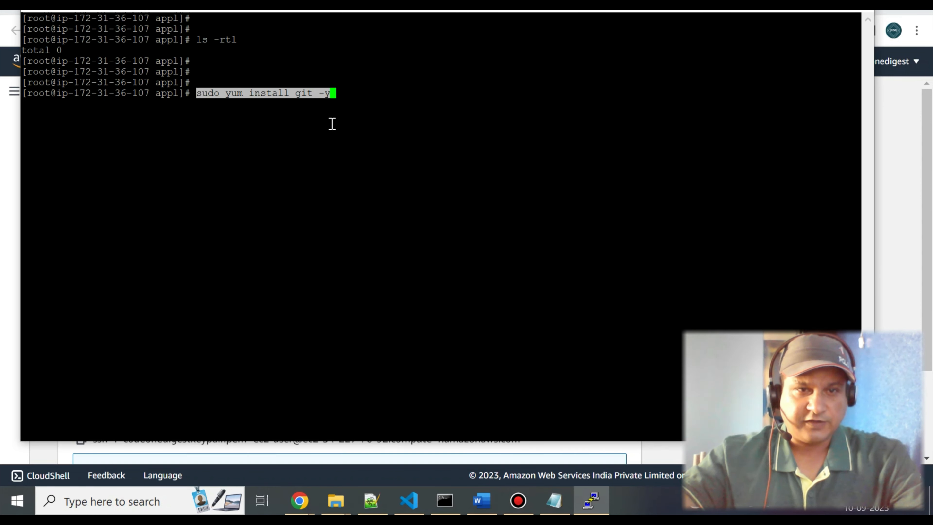
key(Return)
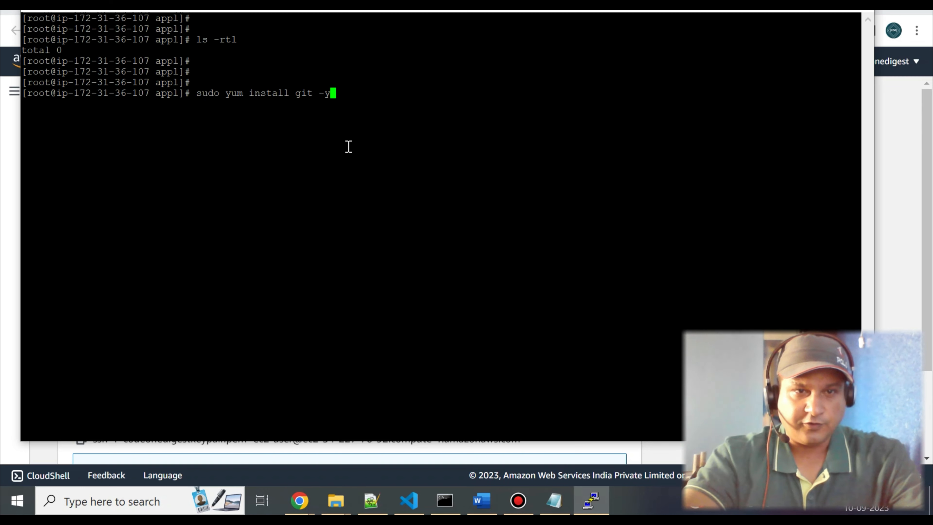
key(Return)
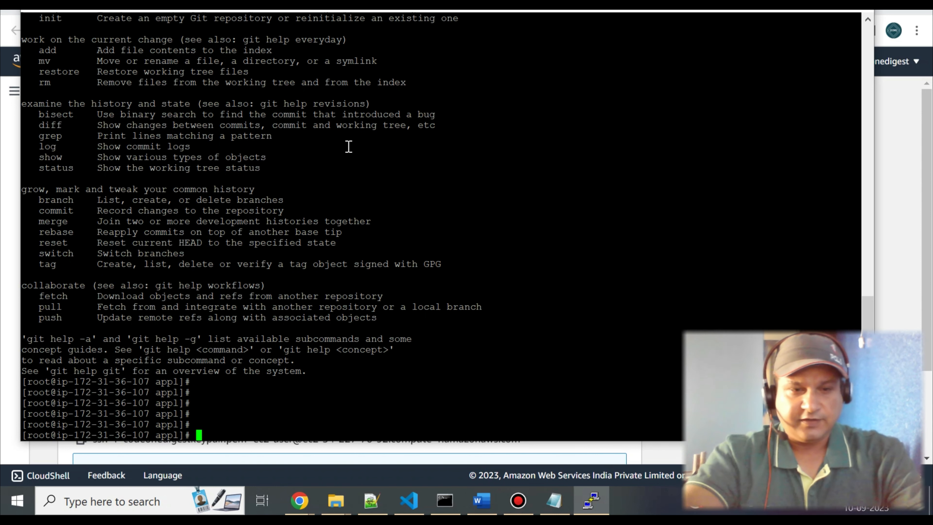
key(Return)
key(Return)
key(Return)
key(Return)
key(Return)
key(Return)
key(Return)
key(Return)
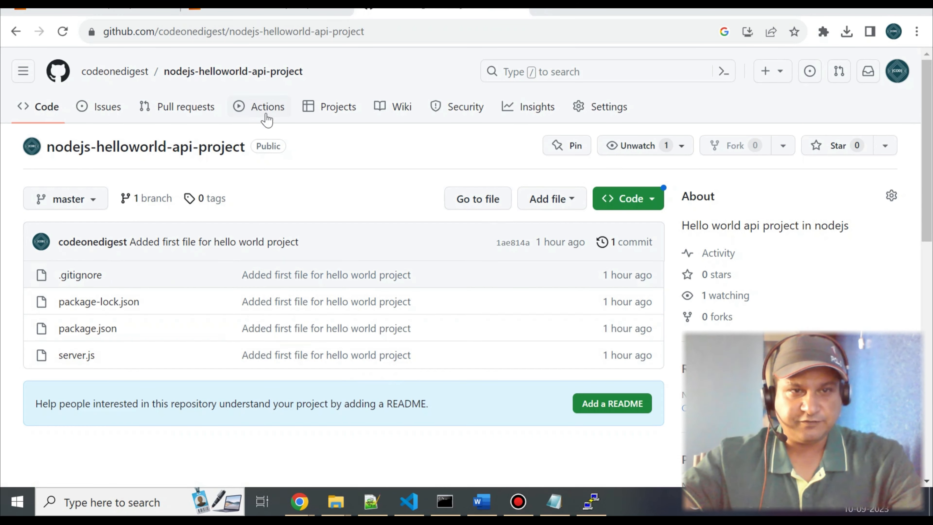
Copy the HTTPS clone URL of the nodejs-helloworld-api-project repository on GitHub.
mouse_move(131, 83)
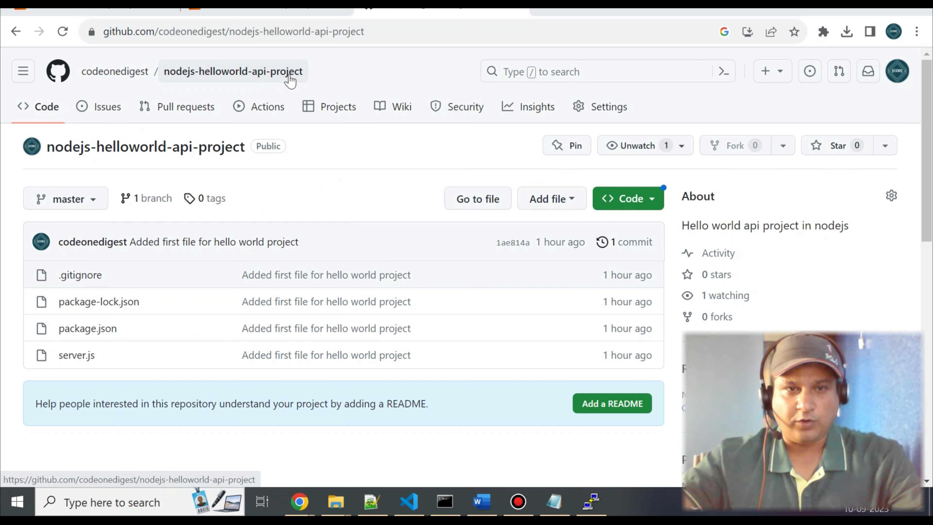
click(649, 200)
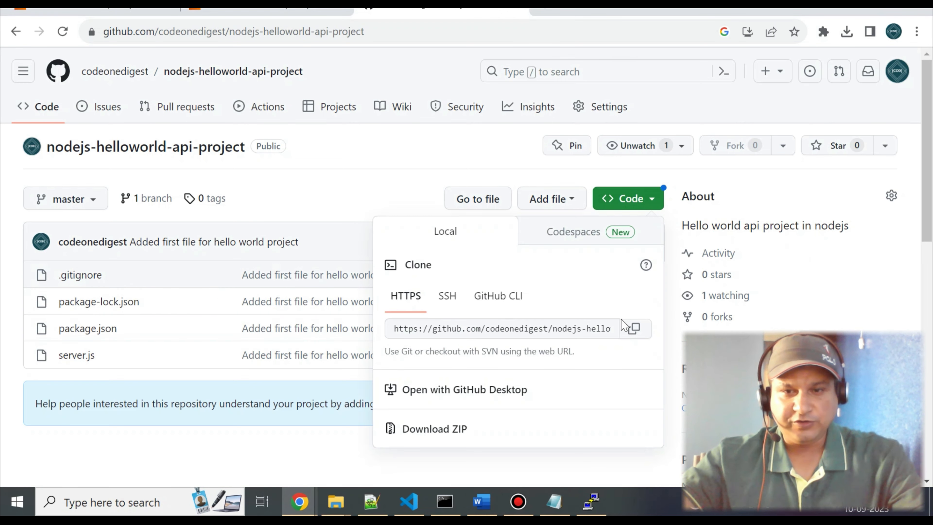
click(635, 332)
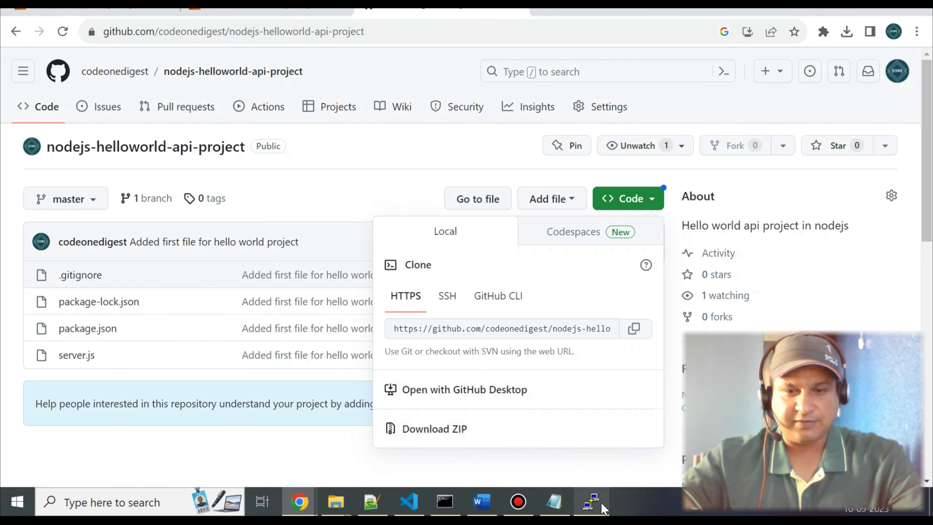
click(592, 501)
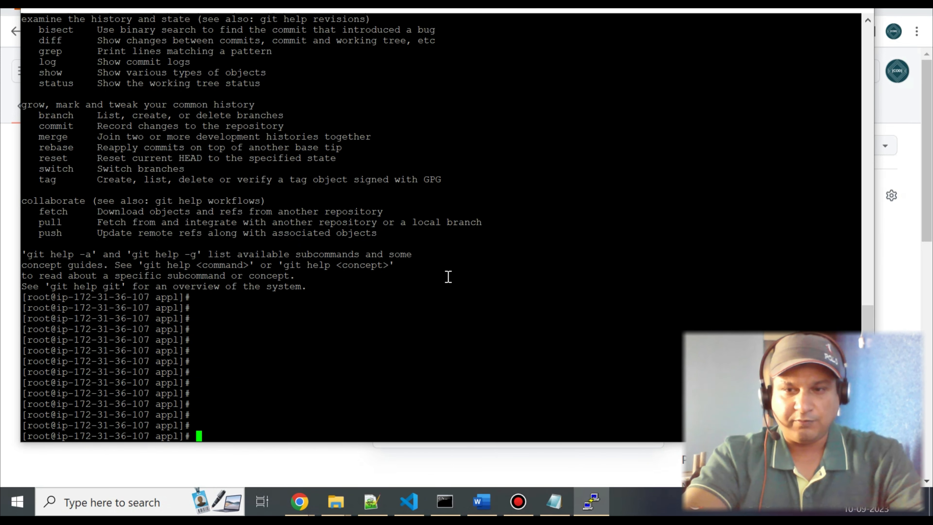
key(Return)
key(Return)
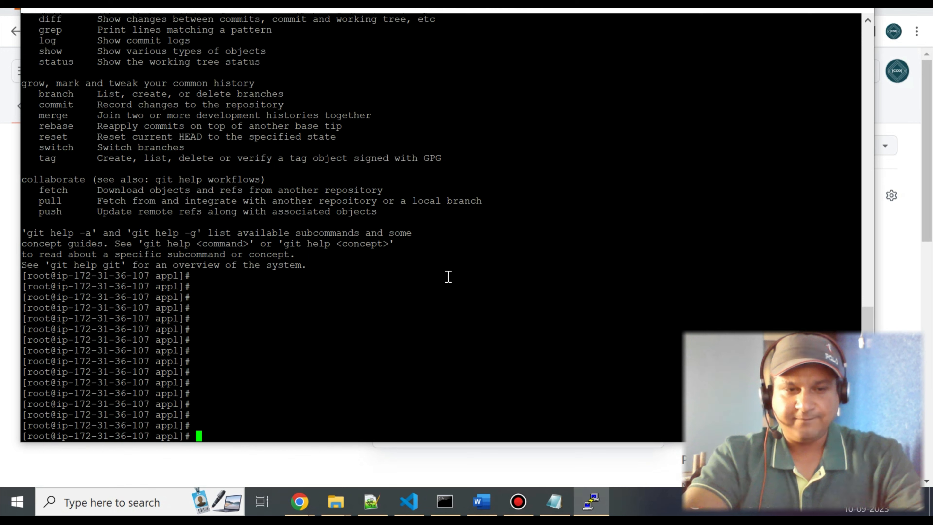
text(git clone)
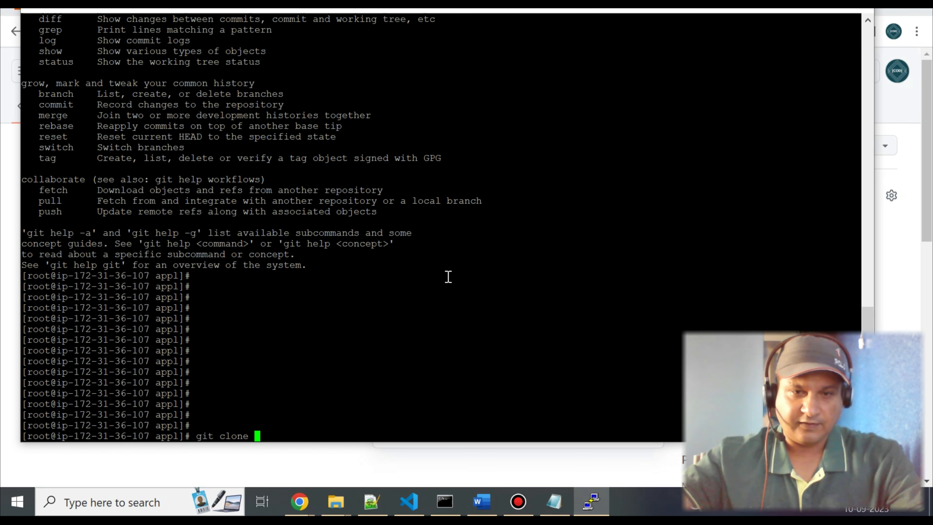
right_click(448, 276)
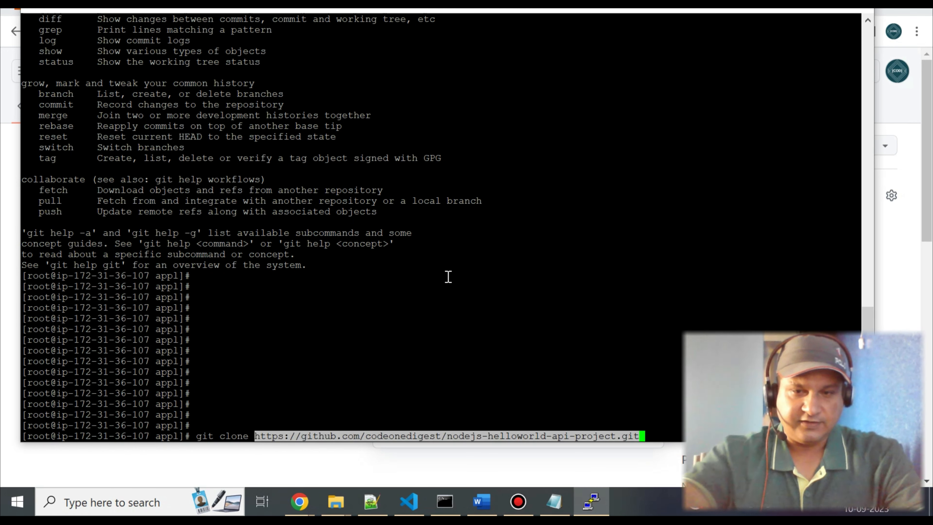
key(Return)
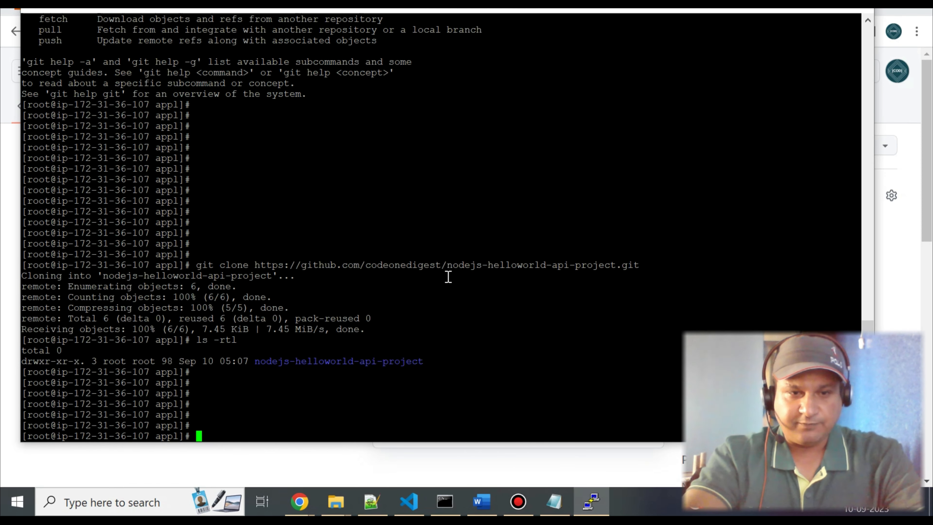
Change into the cloned nodejs-helloworld-api-project directory and list its files with ls -rtl.
text(cd)
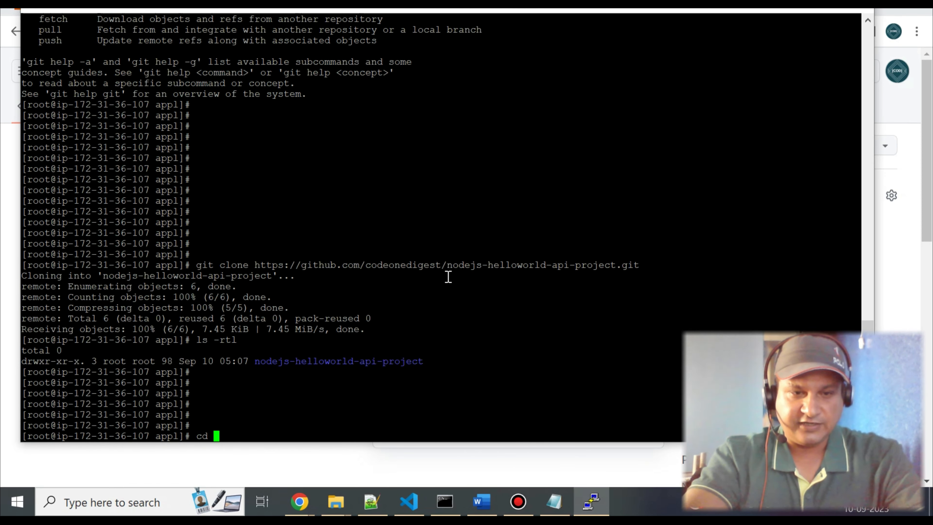
text(no)
key(Tab)
key(Return)
text(ls -rtl)
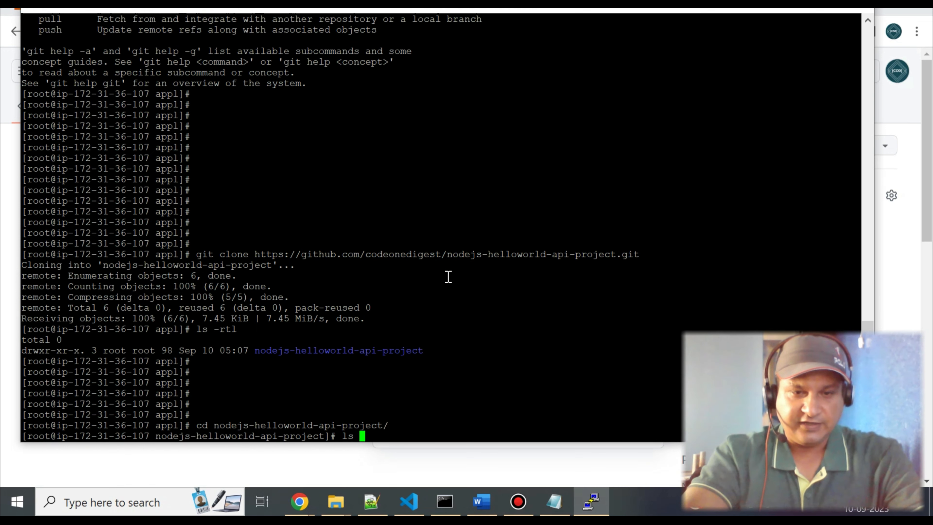
key(Return)
key(Return)
key(Return)
key(Return)
key(Return)
key(Return)
key(Return)
key(Return)
key(Return)
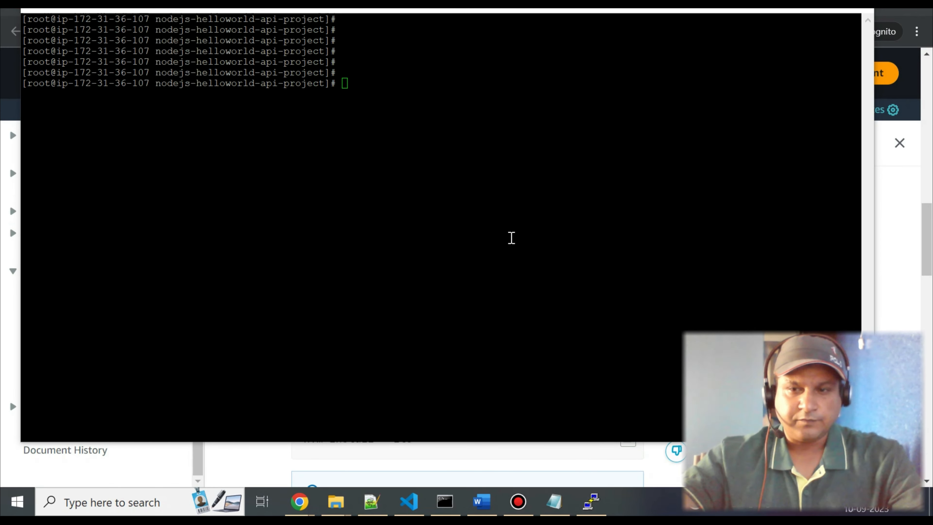
click(366, 145)
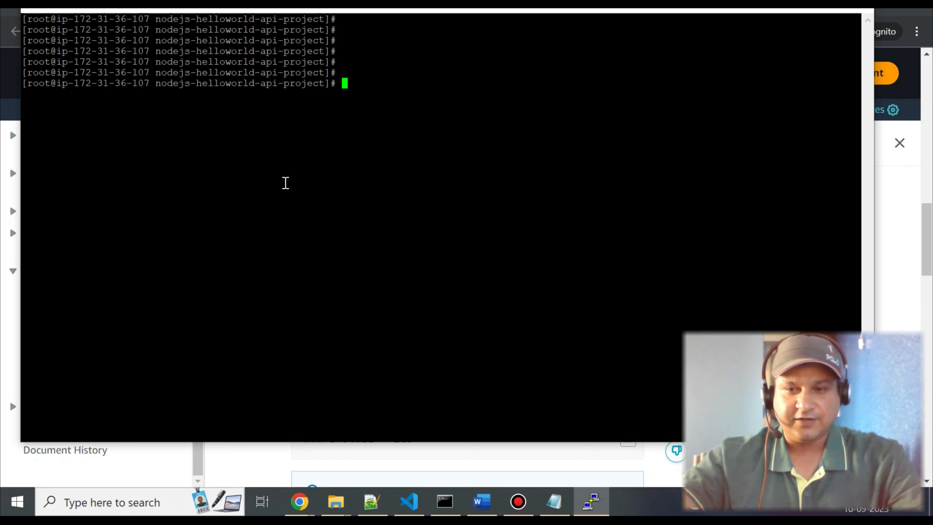
right_click(370, 168)
key(Return)
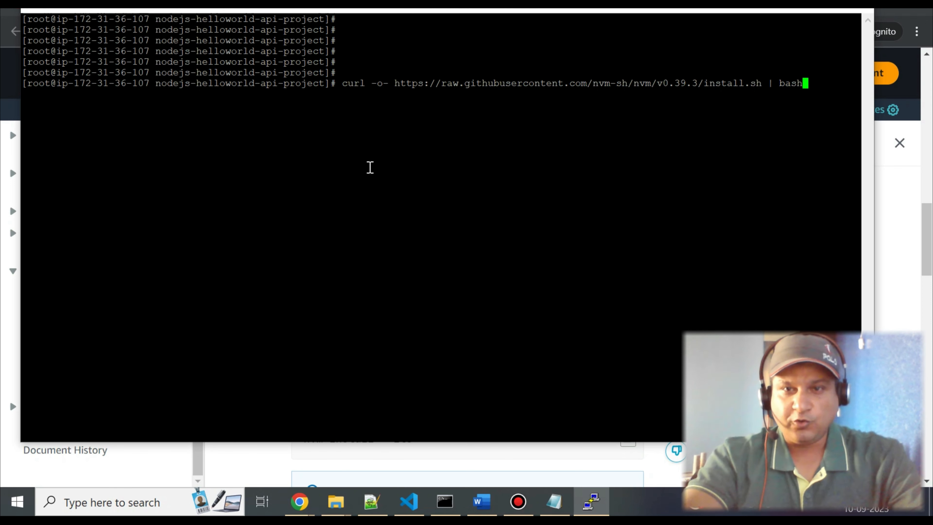
key(Return)
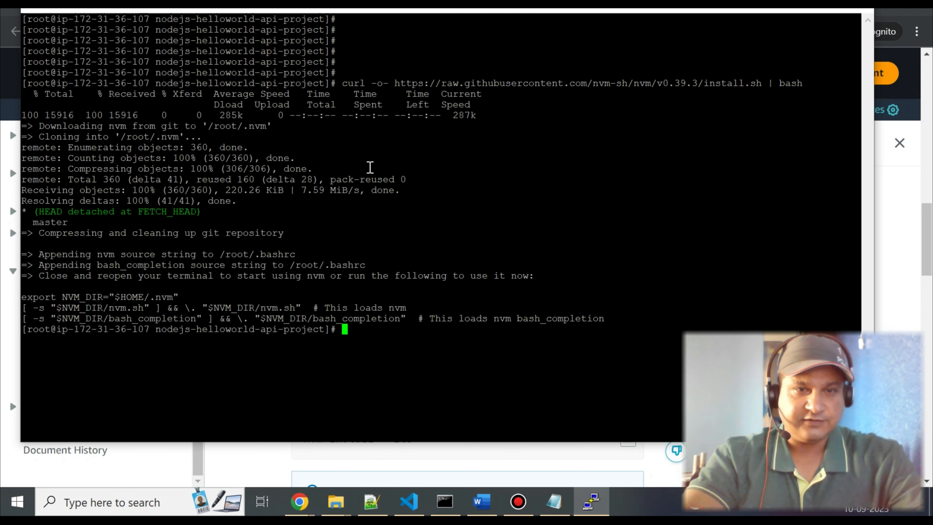
Load nvm into the current shell session by running . ~/.nvm/nvm.sh.
key(Return)
key(Return)
right_click(499, 364)
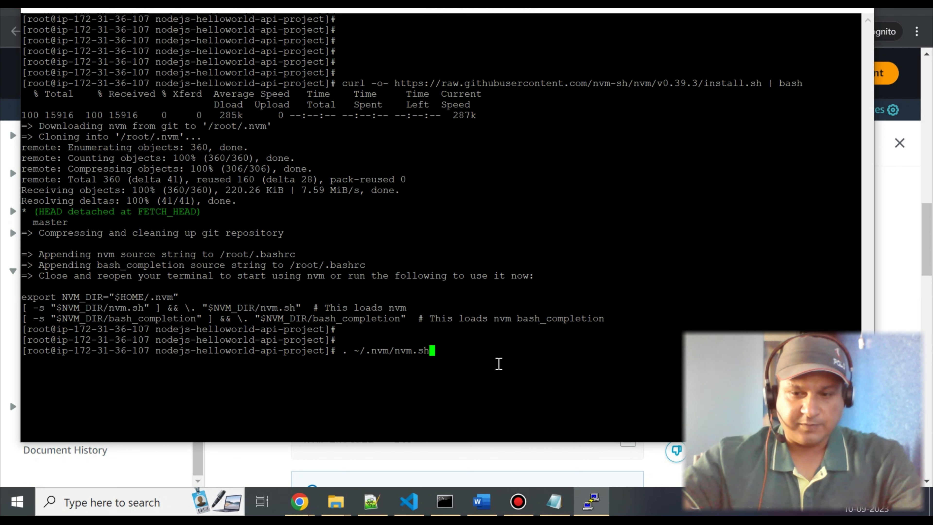
key(Return)
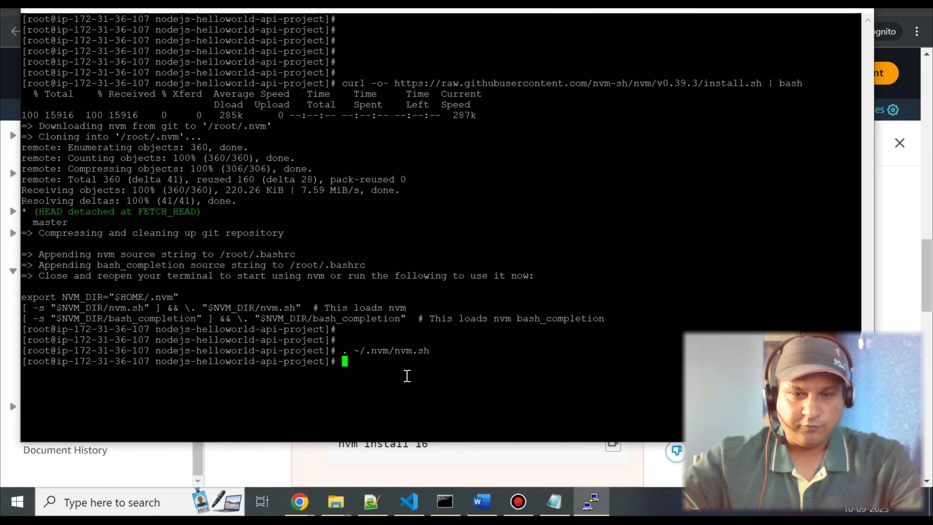
key(Return)
key(Return)
key(Return)
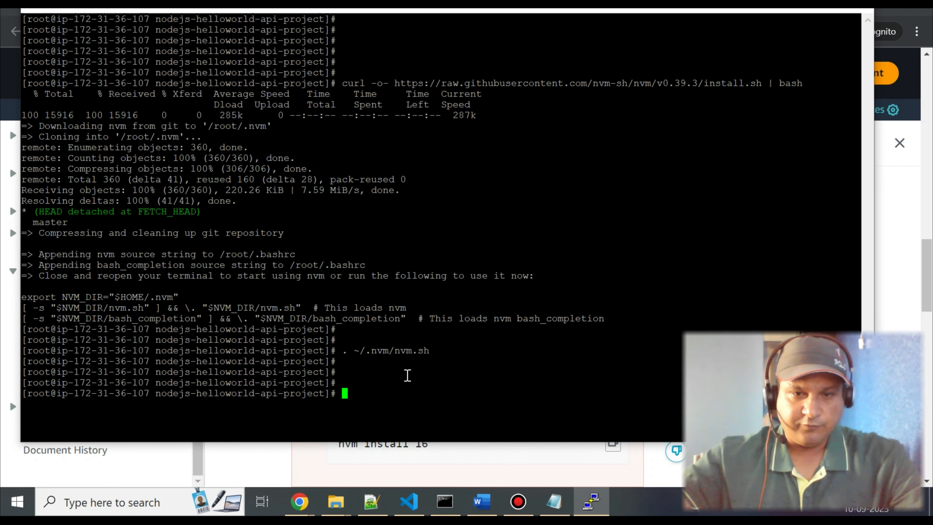
Install the latest LTS release of Node.js with nvm install --lts.
right_click(407, 376)
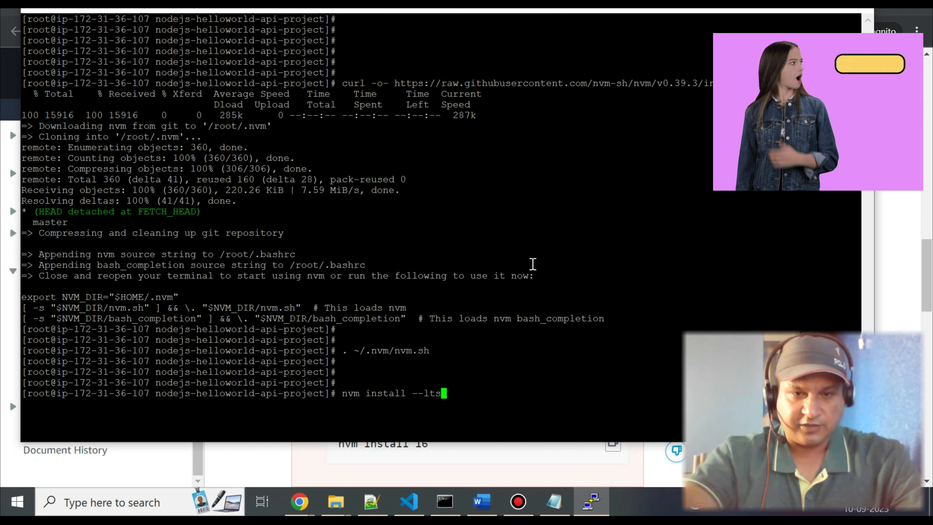
key(Return)
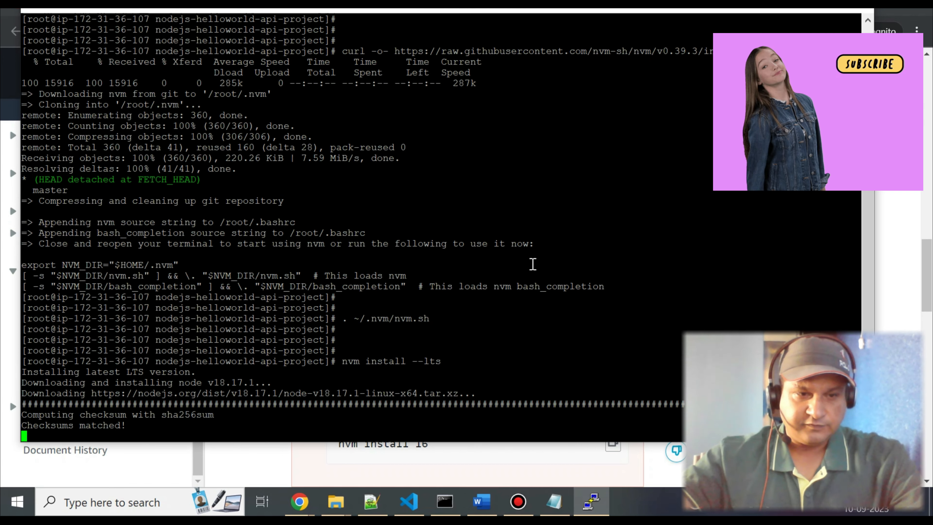
key(Return)
key(Return)
key(Return)
key(Return)
key(Return)
key(Return)
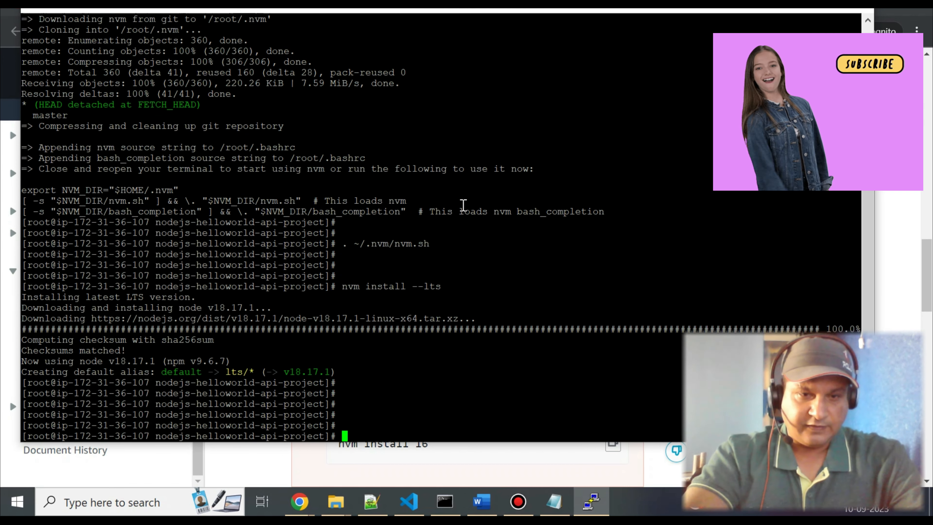
Check the installed Node and npm versions with node --version and npm --version.
text(node )
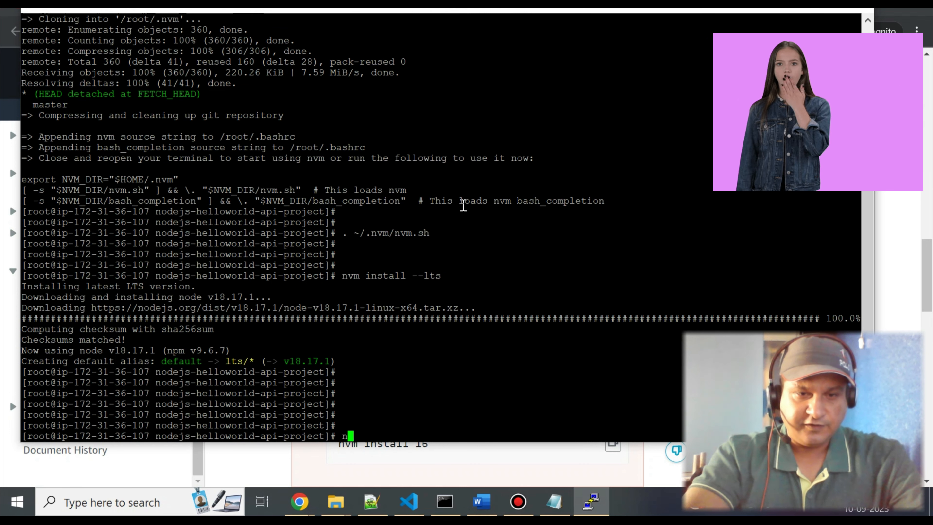
text(--version)
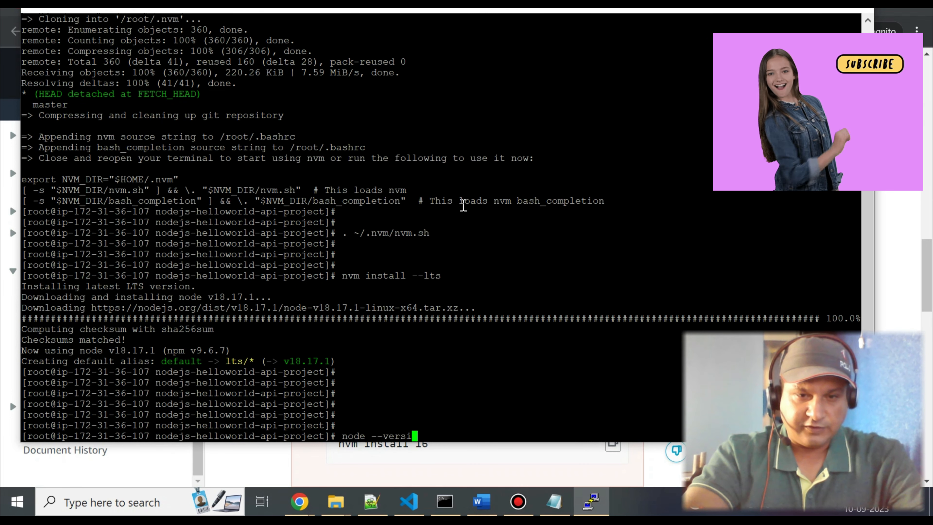
key(Return)
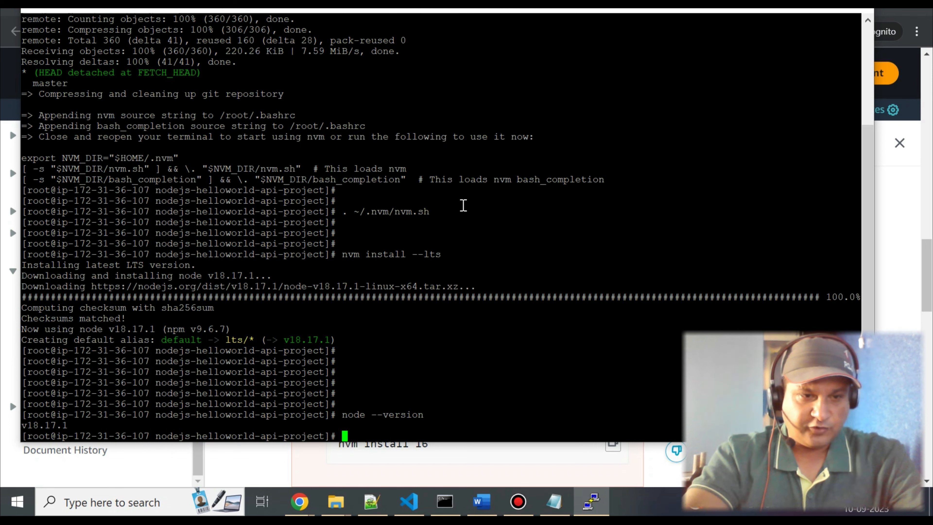
text(np)
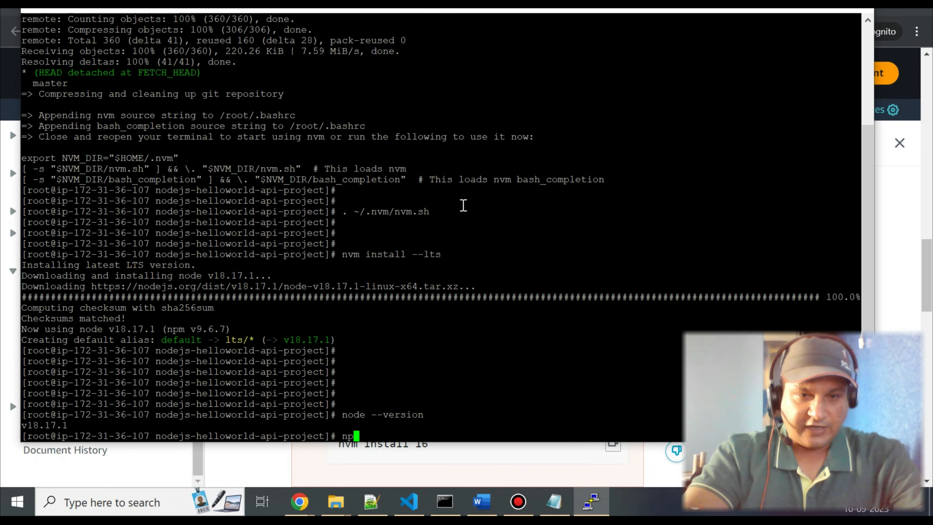
text(m --version)
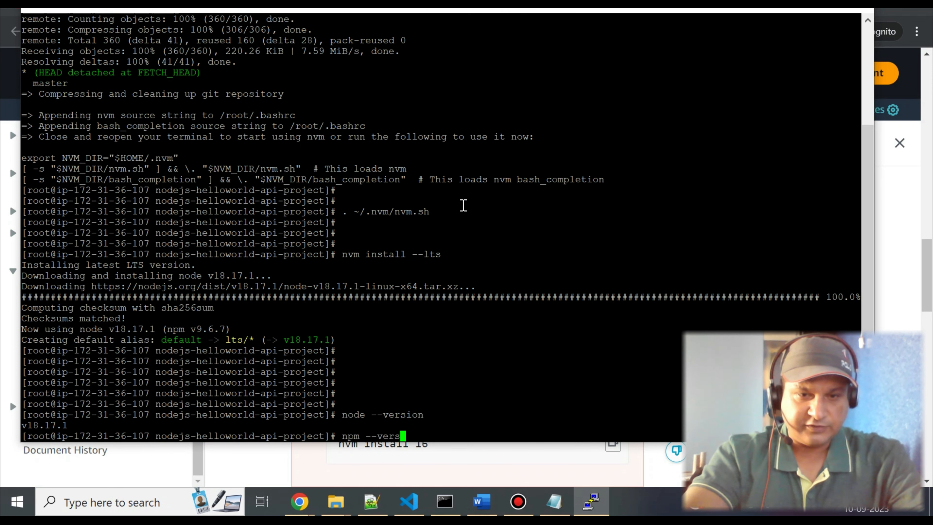
key(Return)
key(Return)
key(Return)
key(Return)
key(Return)
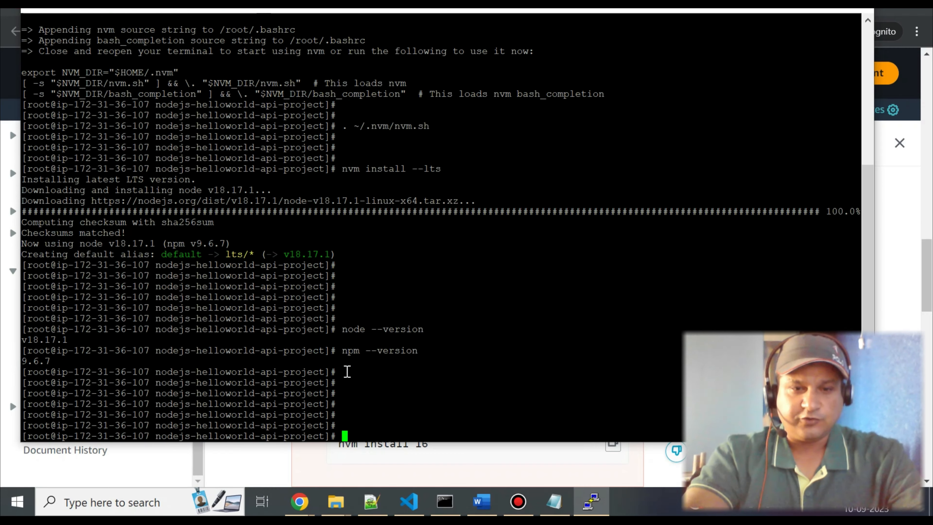
List the project directory's files with ls -rtl.
key(Return)
key(Return)
text(ls -rtl)
key(Return)
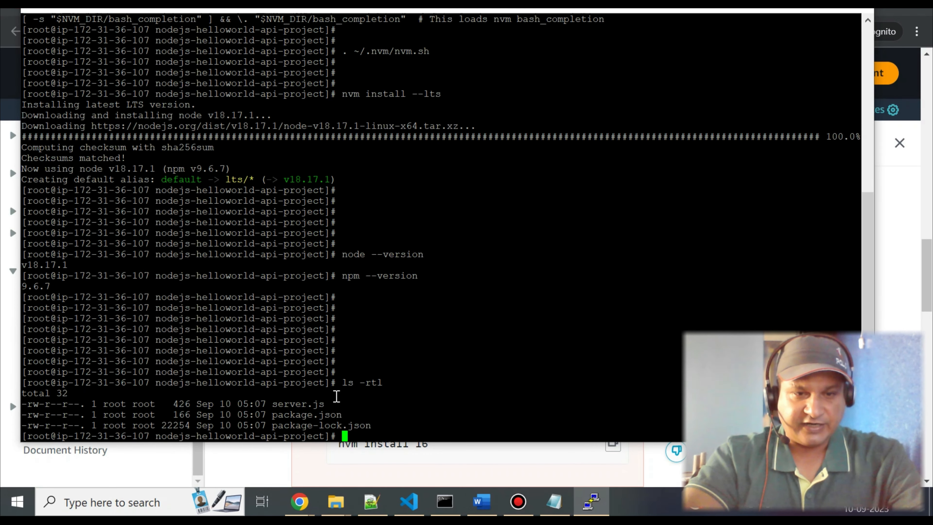
key(Return)
key(Return)
key(Return)
key(Return)
key(Return)
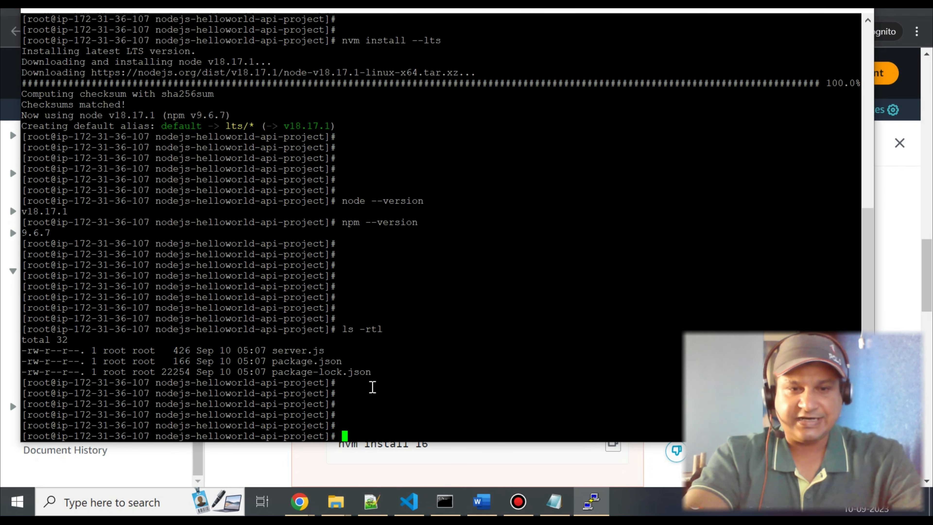
Display the contents of package.json with cat to review the project's dependencies.
double_click(299, 364)
key(Return)
key(Return)
key(Return)
text(c)
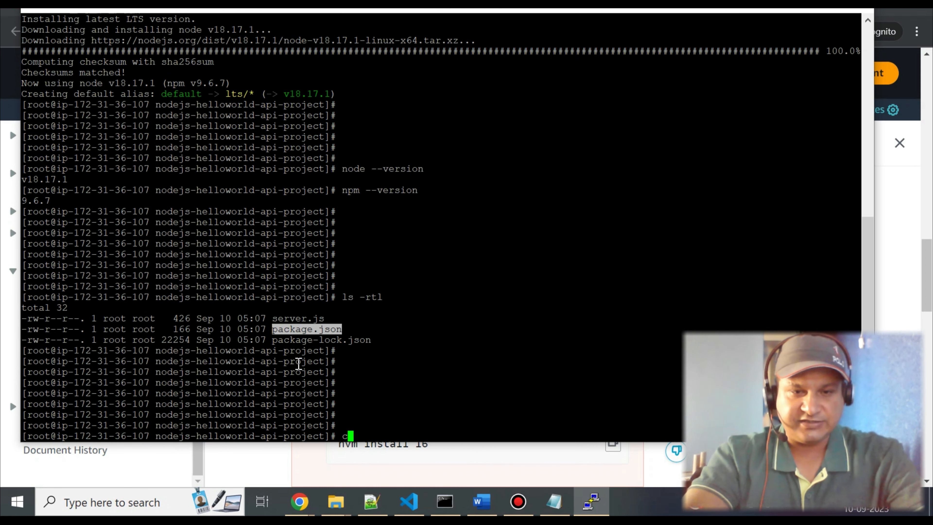
text(at pak)
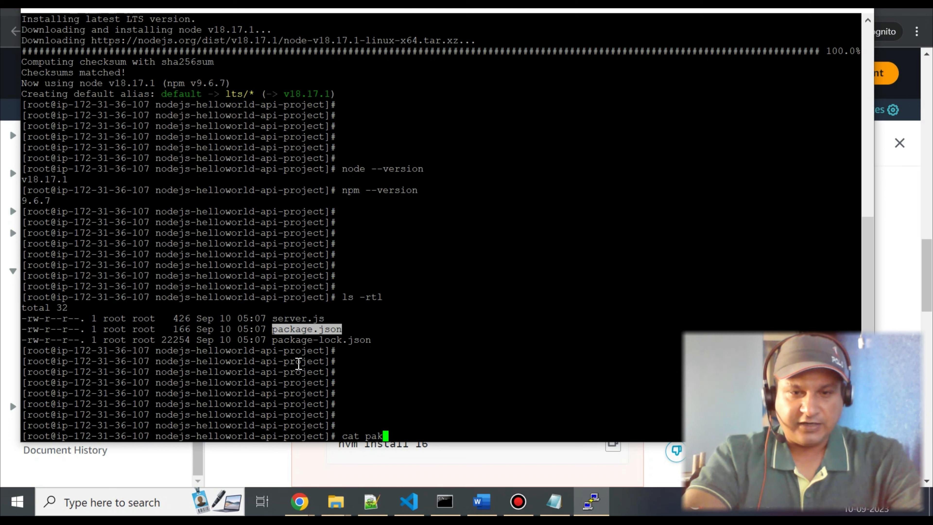
key(BackSpace)
text(ckage.j)
key(Tab)
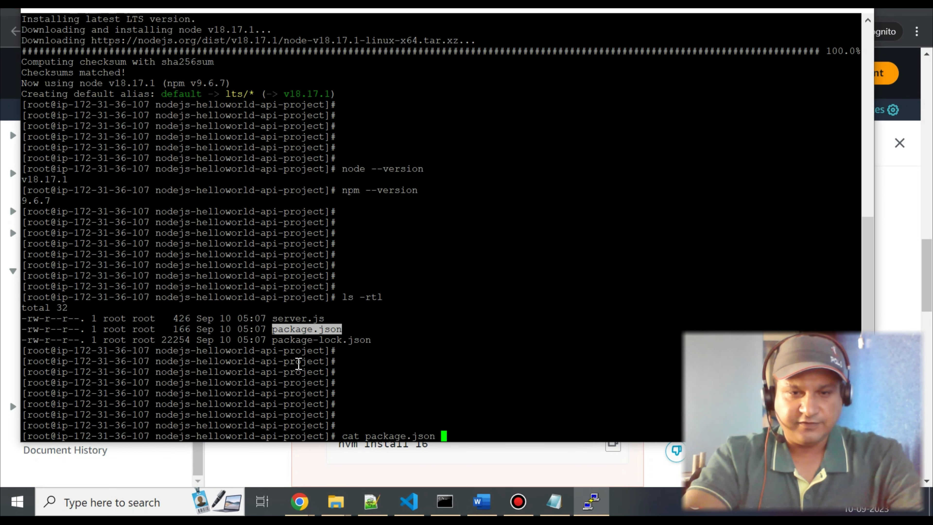
key(Return)
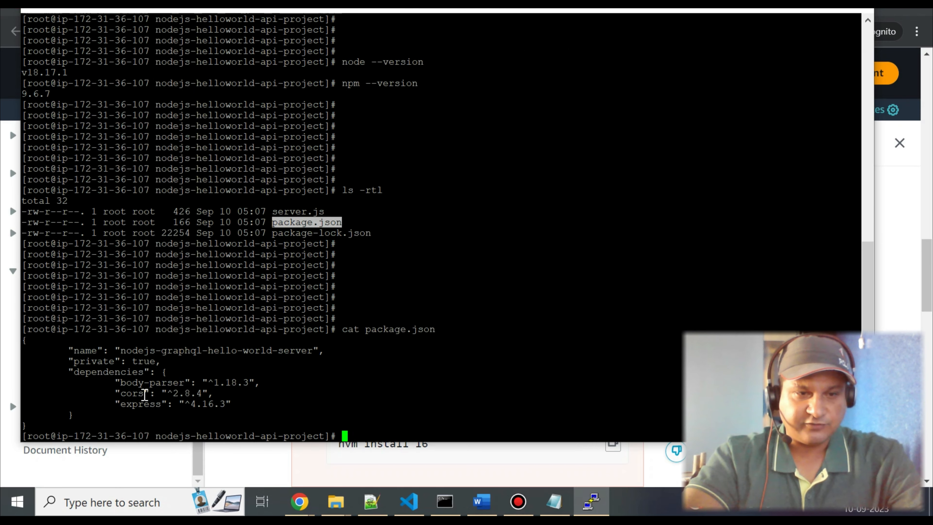
Install the project's dependencies by running npm install in the project directory.
click(367, 428)
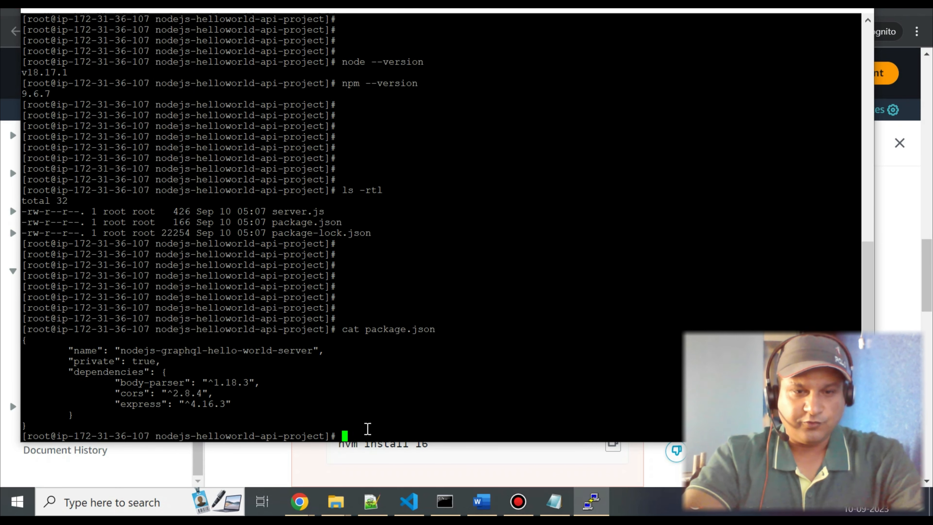
key(Return)
text(npm )
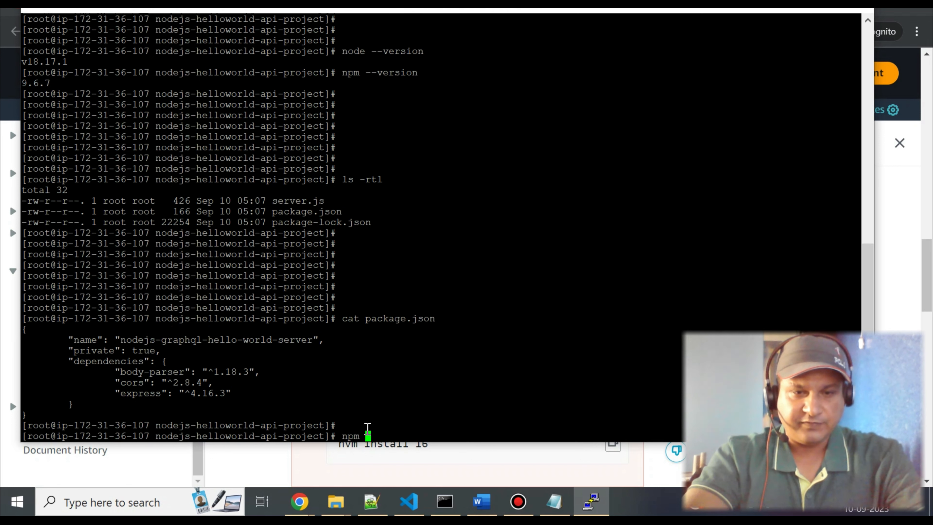
text(install)
key(Return)
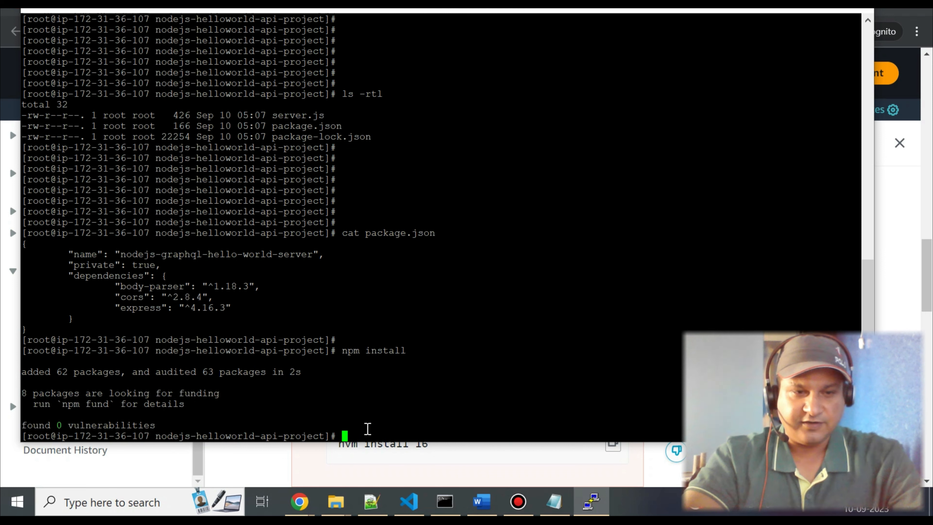
List the project directory again with ls -rtl to check for the installed modules folder.
key(Return)
key(Return)
key(Return)
key(Return)
text(ls -rtl)
key(Return)
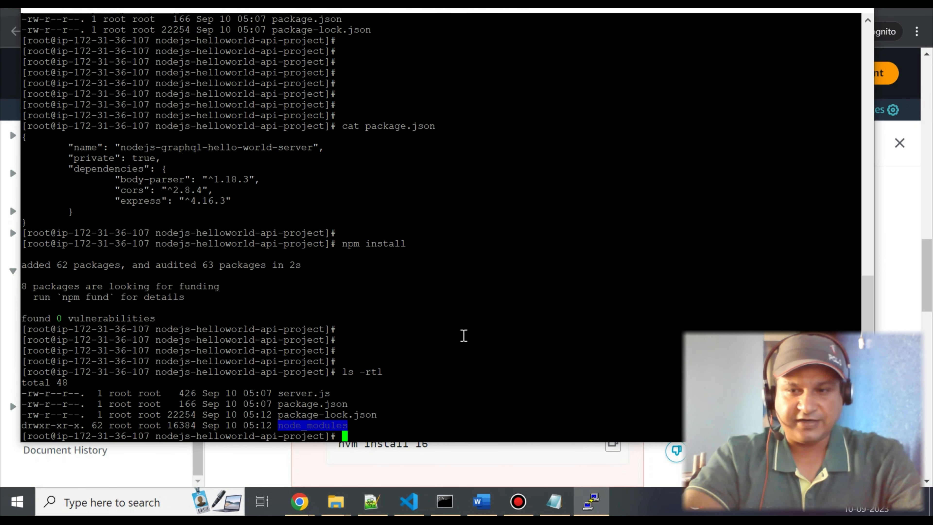
Display the contents of server.js with cat to review its port and routes.
key(Return)
key(Return)
key(Return)
key(Return)
key(Return)
key(Return)
key(Return)
key(Return)
key(Return)
key(Return)
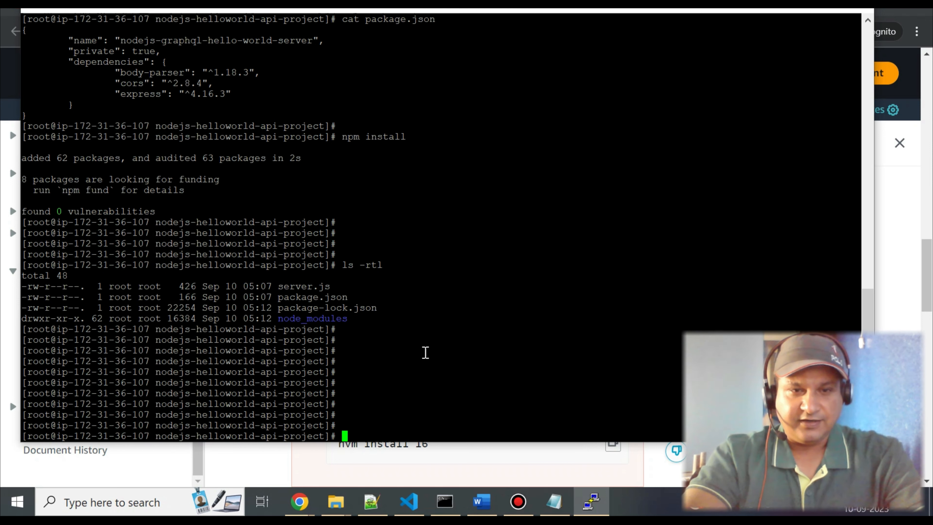
text(cat server.js)
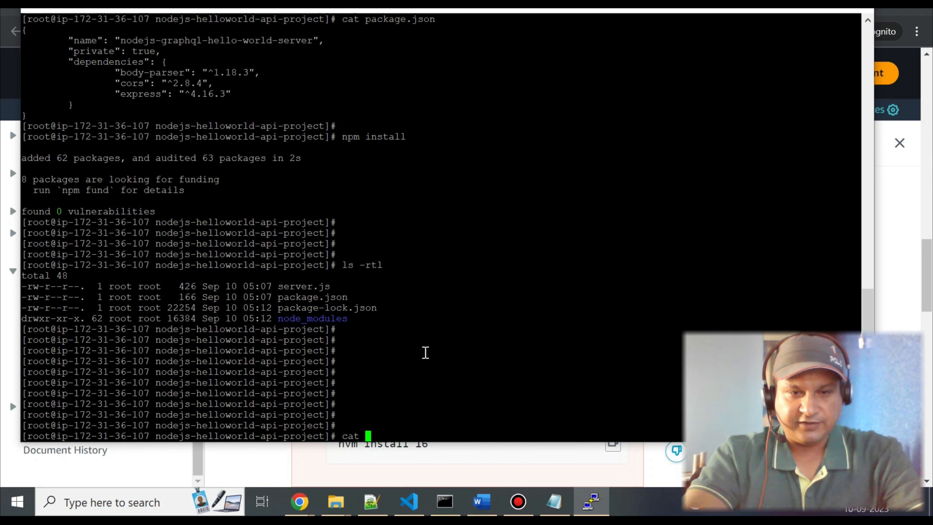
key(Return)
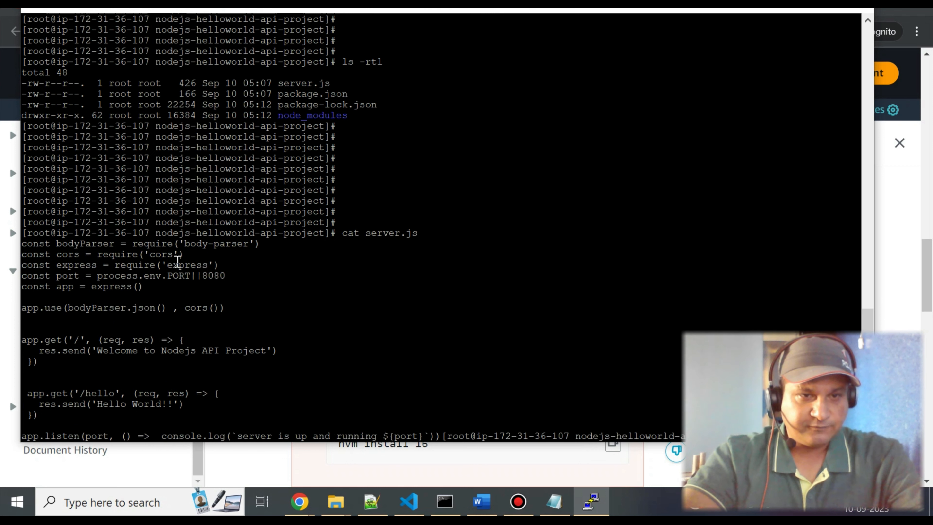
Start the API server by running node server.js.
key(Return)
key(Return)
key(Return)
key(Return)
key(Return)
key(Return)
key(Return)
text(node s)
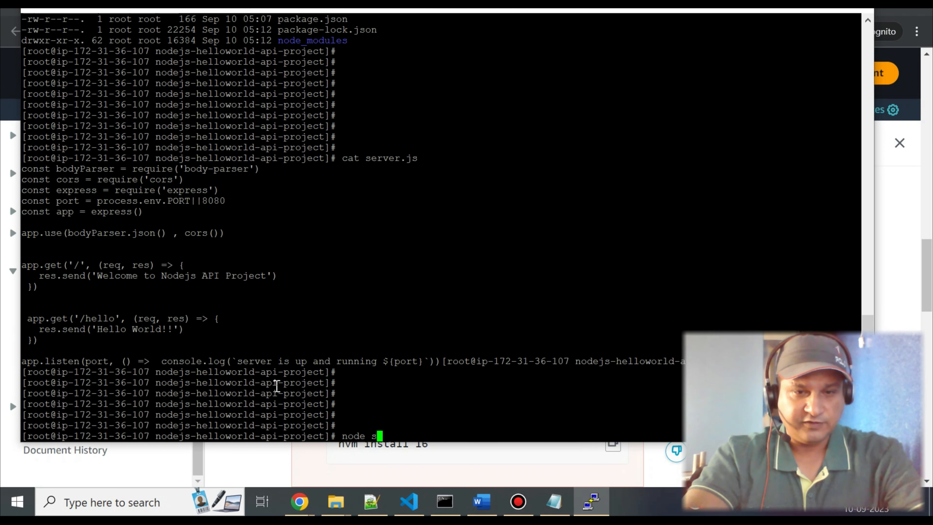
key(Tab)
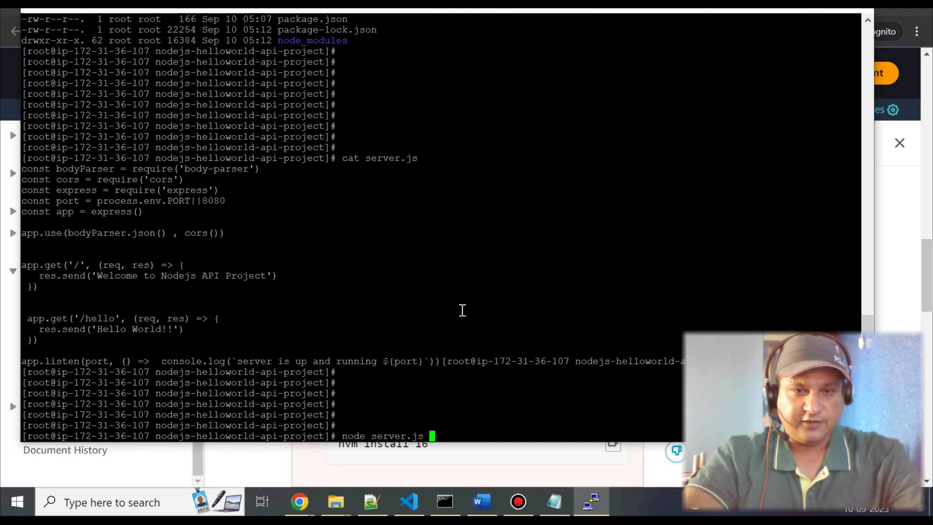
key(Return)
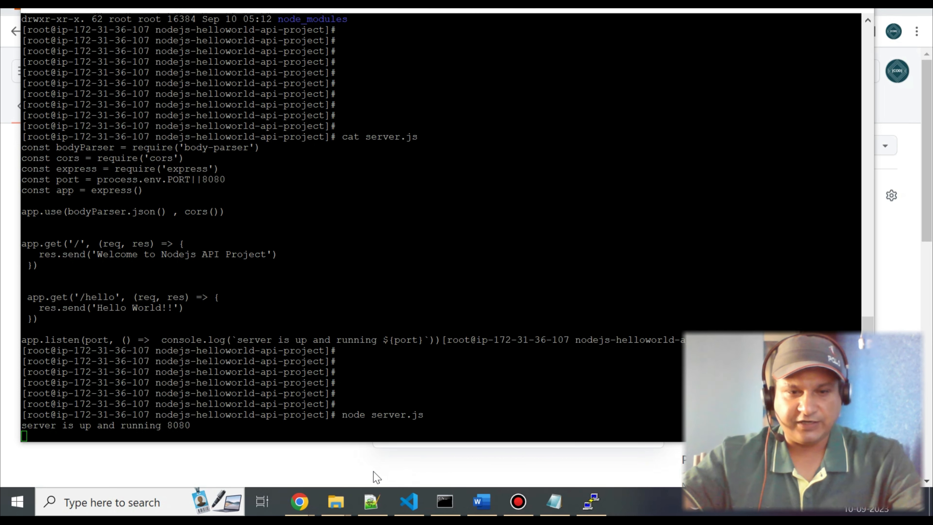
mouse_move(299, 502)
click(270, 478)
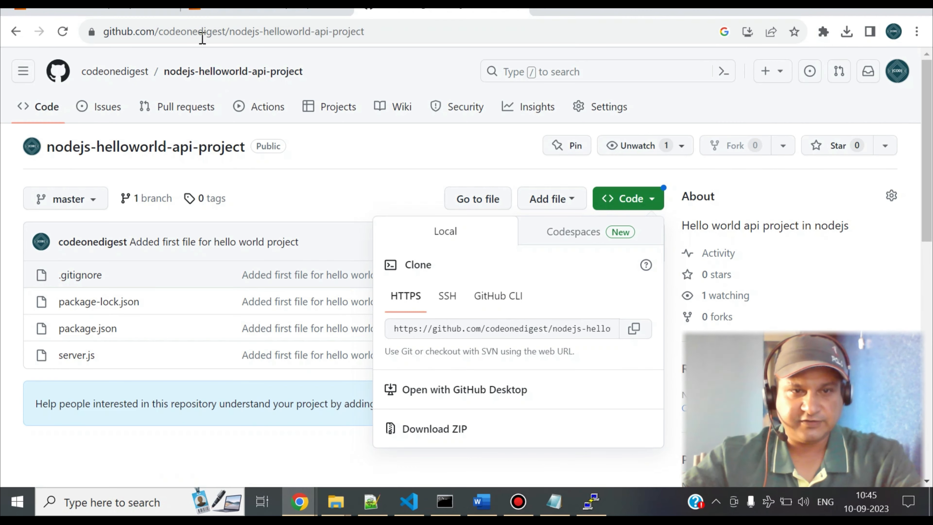
click(237, 16)
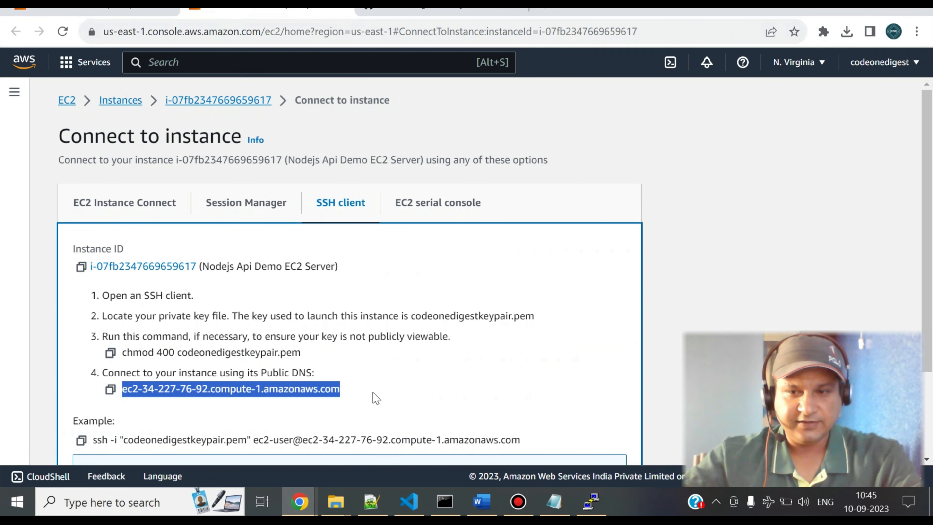
click(540, 12)
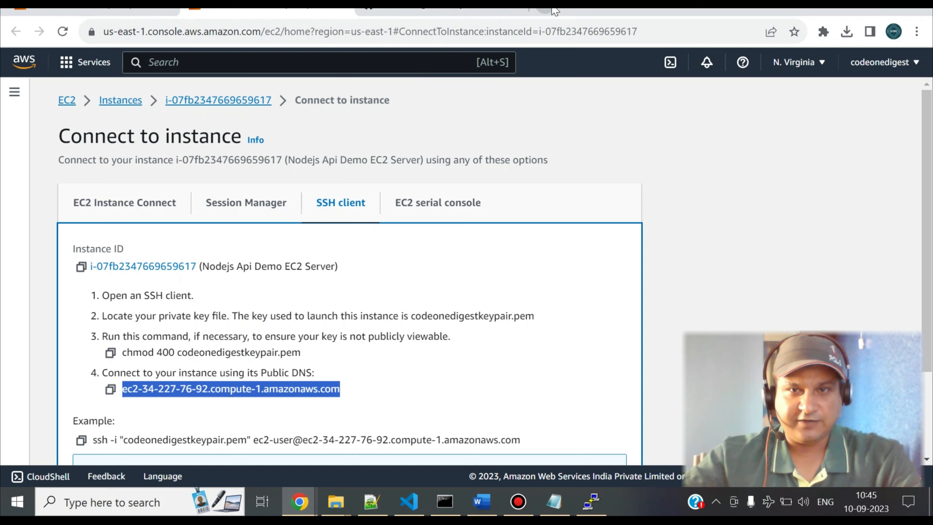
click(496, 12)
click(388, 33)
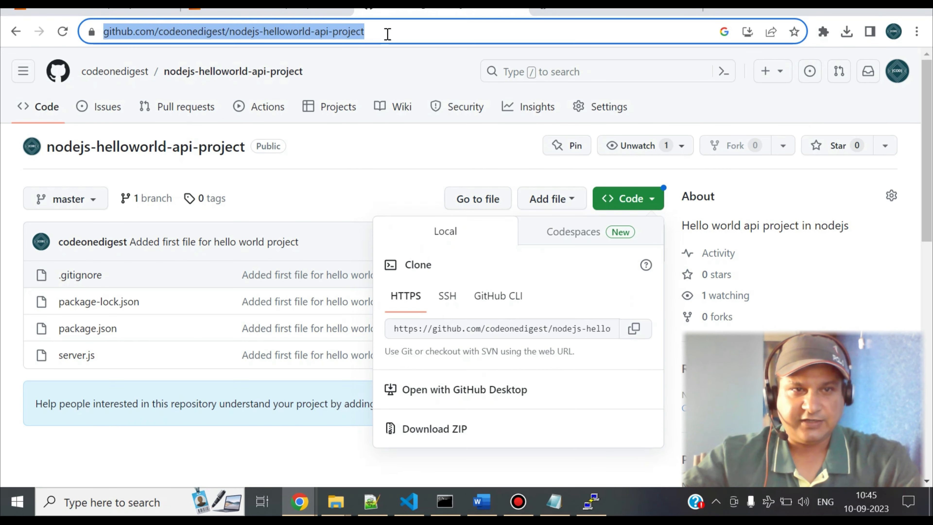
text(http://ec2-34-227-76-92.compute-1.amazonaws.com:8080/)
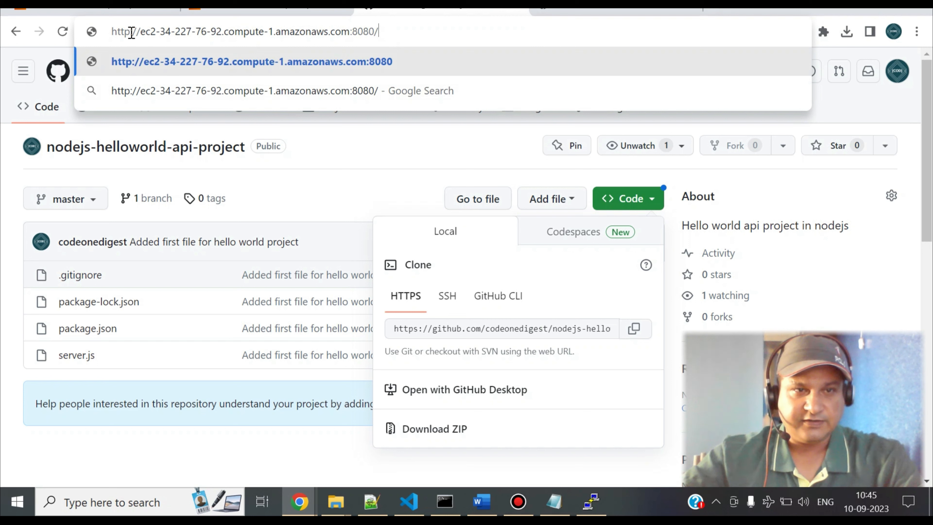
drag(142, 35, 339, 35)
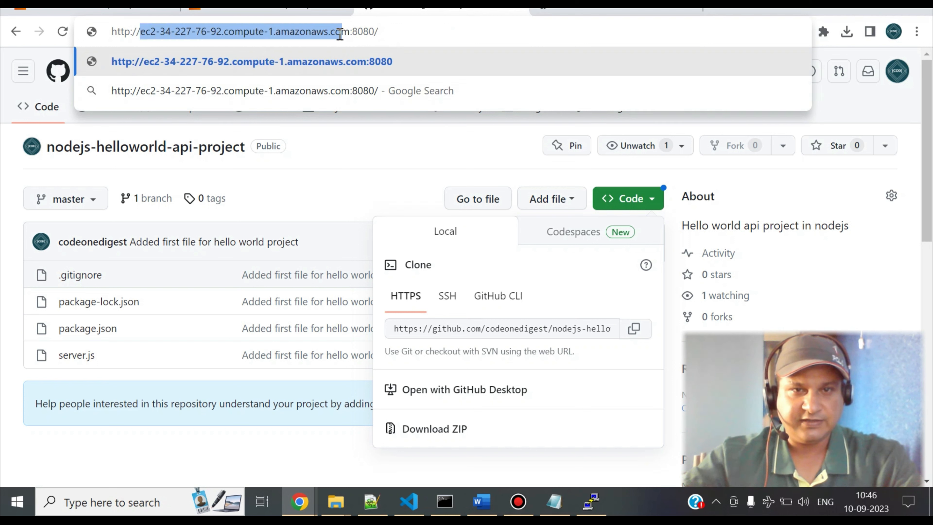
click(387, 33)
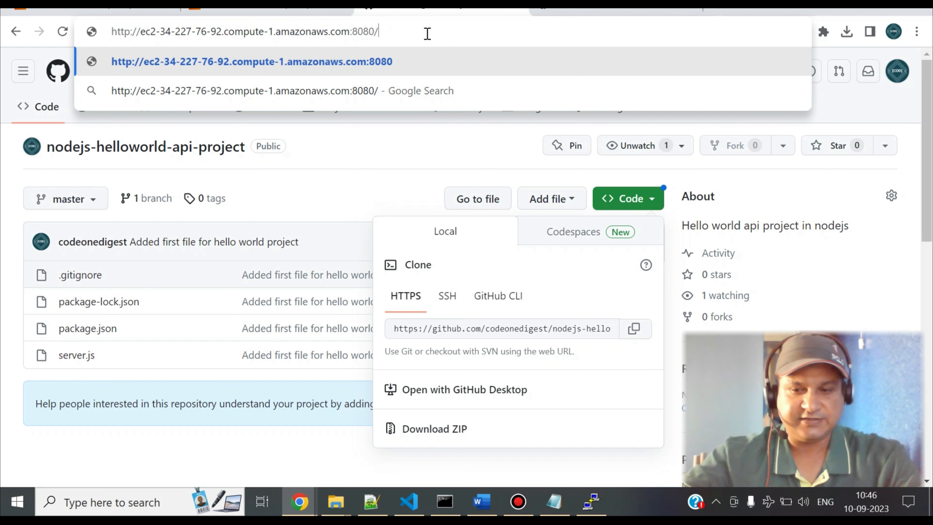
key(Return)
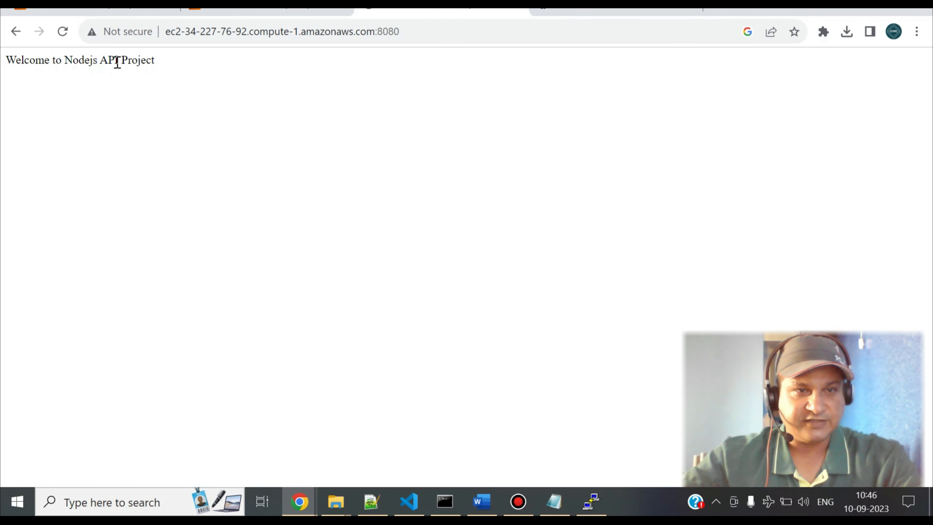
Switch to Visual Studio Code and examine the root '/' route and its response in server.js.
key(alt+Tab)
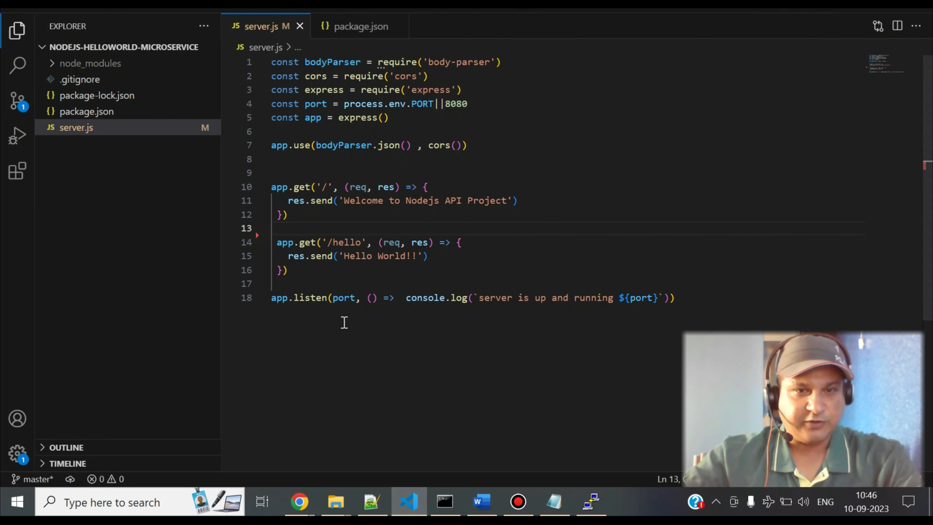
click(272, 187)
mouse_move(322, 256)
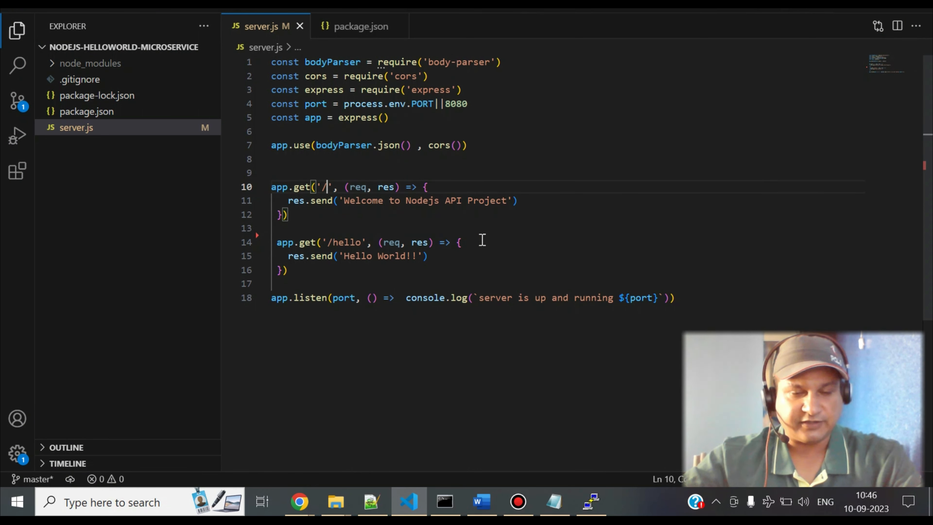
Return to the API page in Chrome and load the /hello endpoint on port 8080.
mouse_move(299, 502)
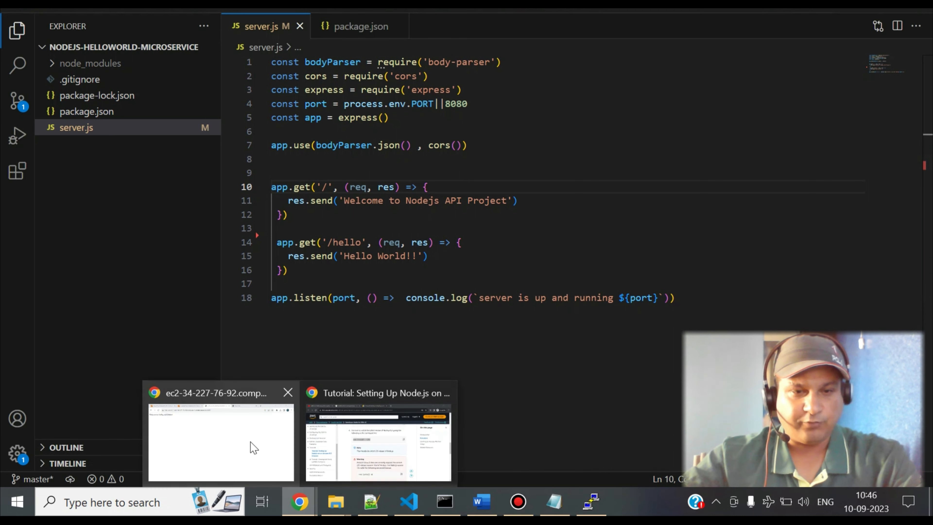
click(250, 444)
click(486, 30)
click(483, 33)
text(/hello)
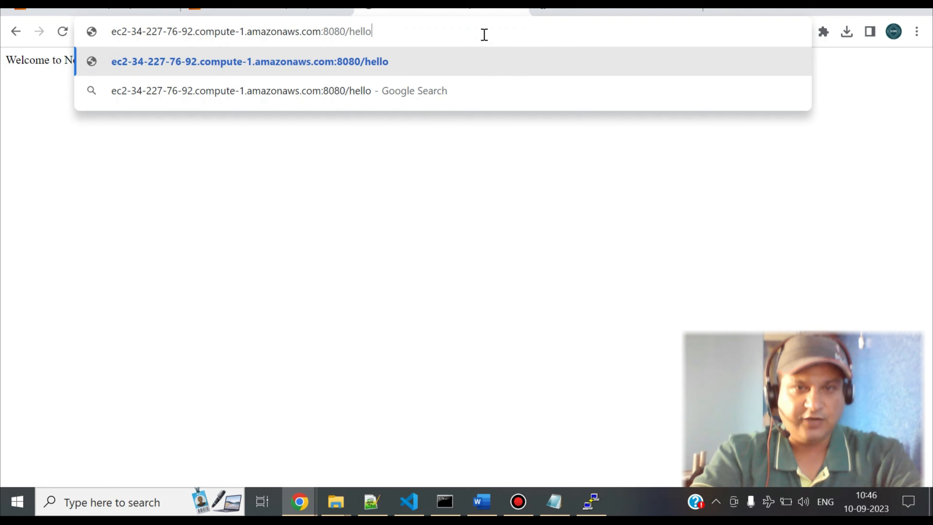
key(Return)
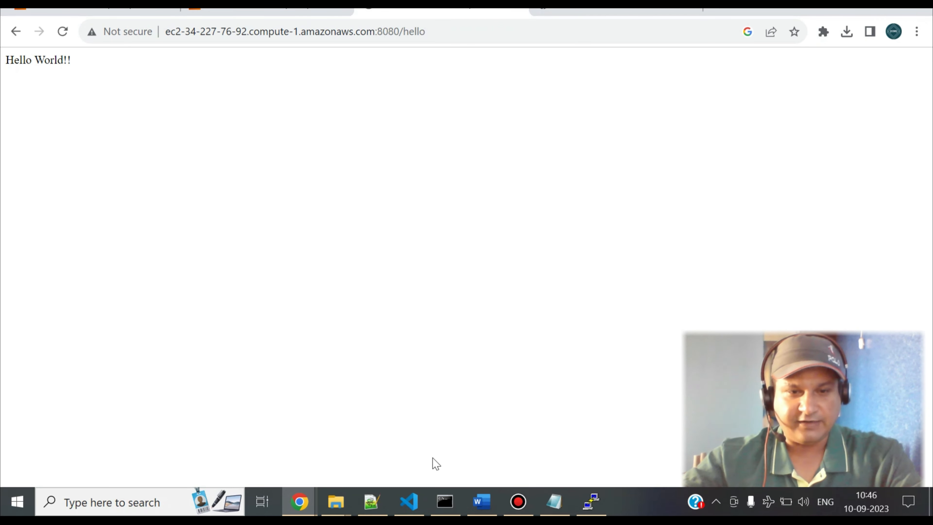
Switch to Visual Studio Code and compare the '/hello' route in server.js with the browser response.
click(409, 502)
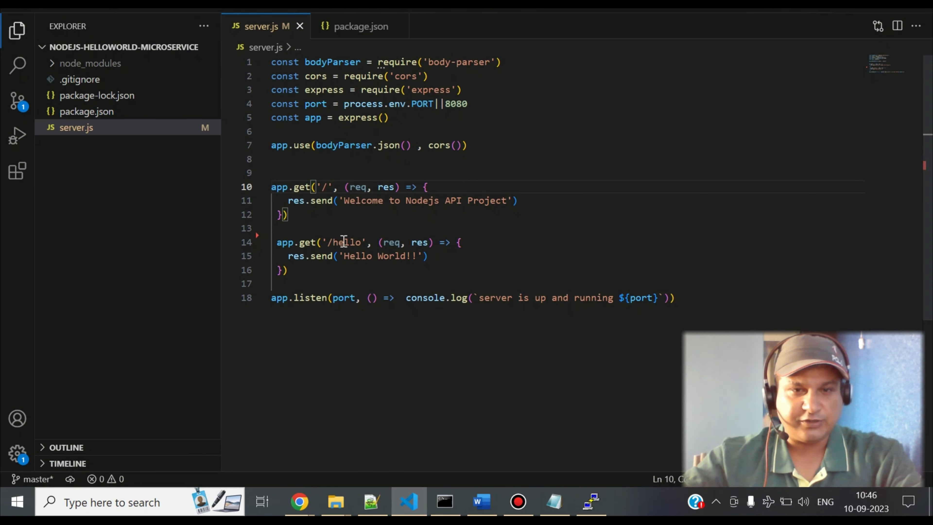
double_click(335, 244)
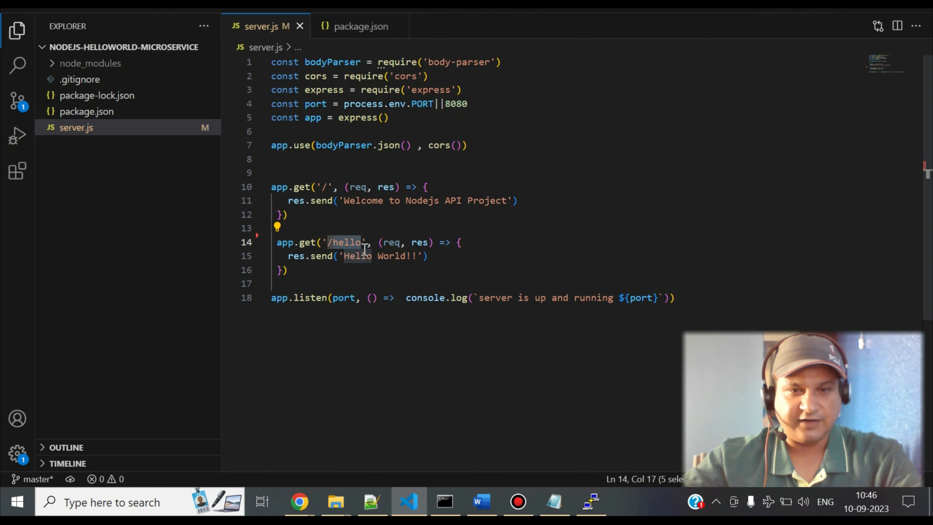
click(354, 265)
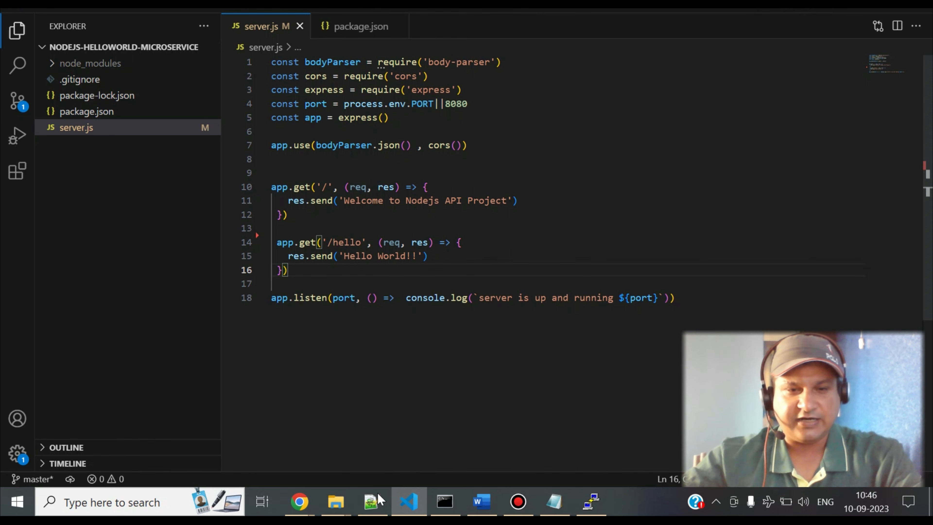
Go back to Chrome and bring up the EC2 Connect to instance page for Nodejs Api Demo EC2 Server.
mouse_move(312, 503)
click(244, 459)
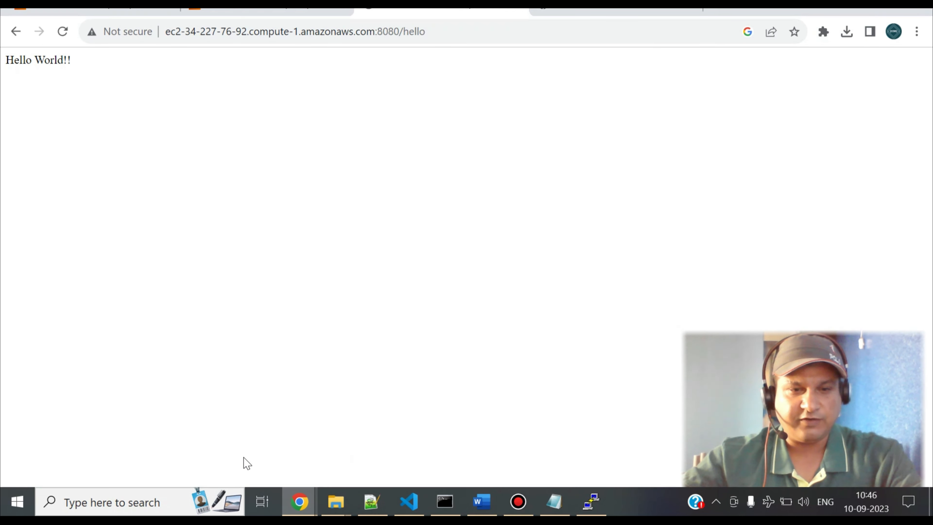
click(281, 11)
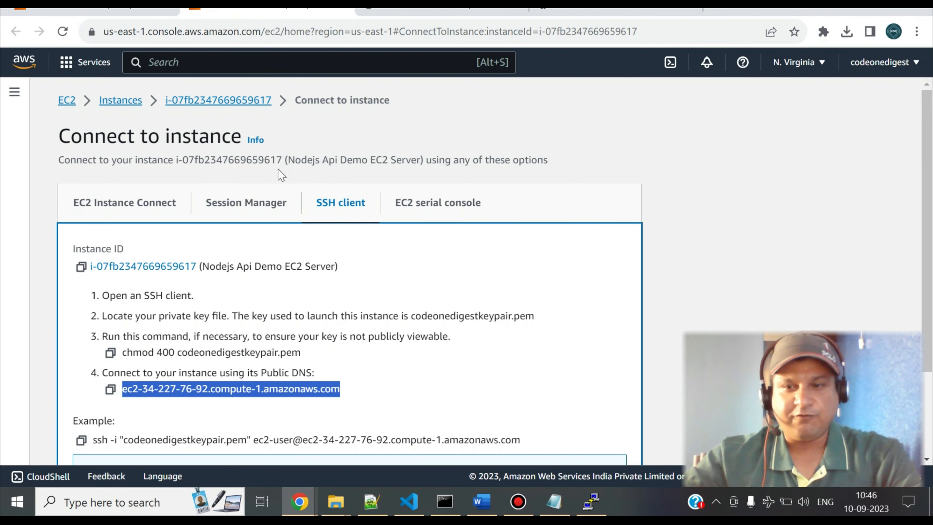